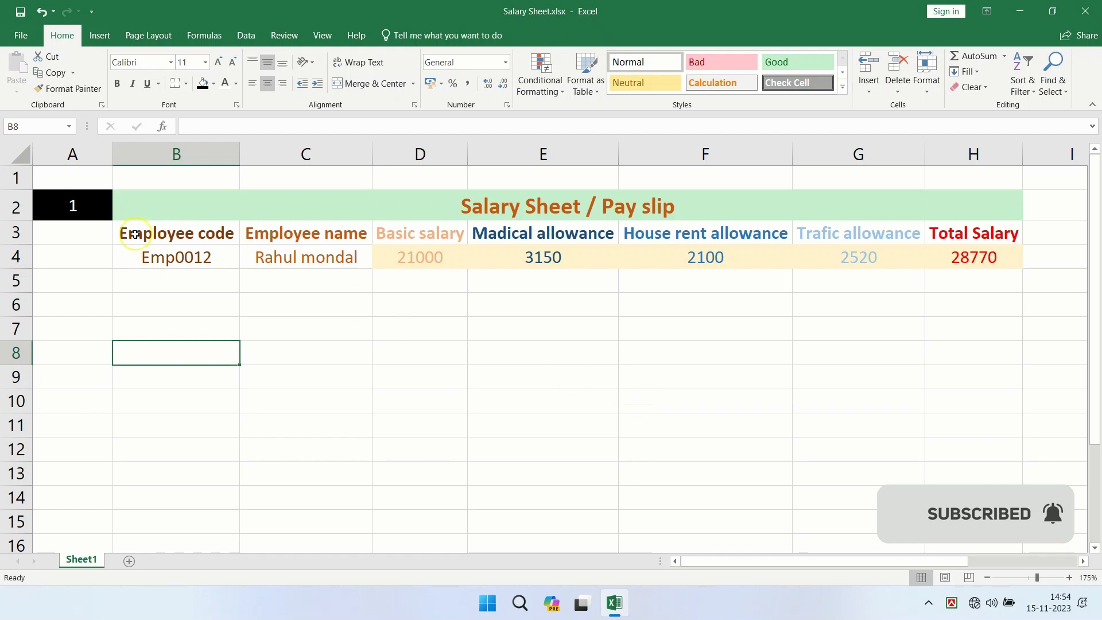
- Examine the employee code, employee name and basic salary columns of the salary sheet
click(153, 237)
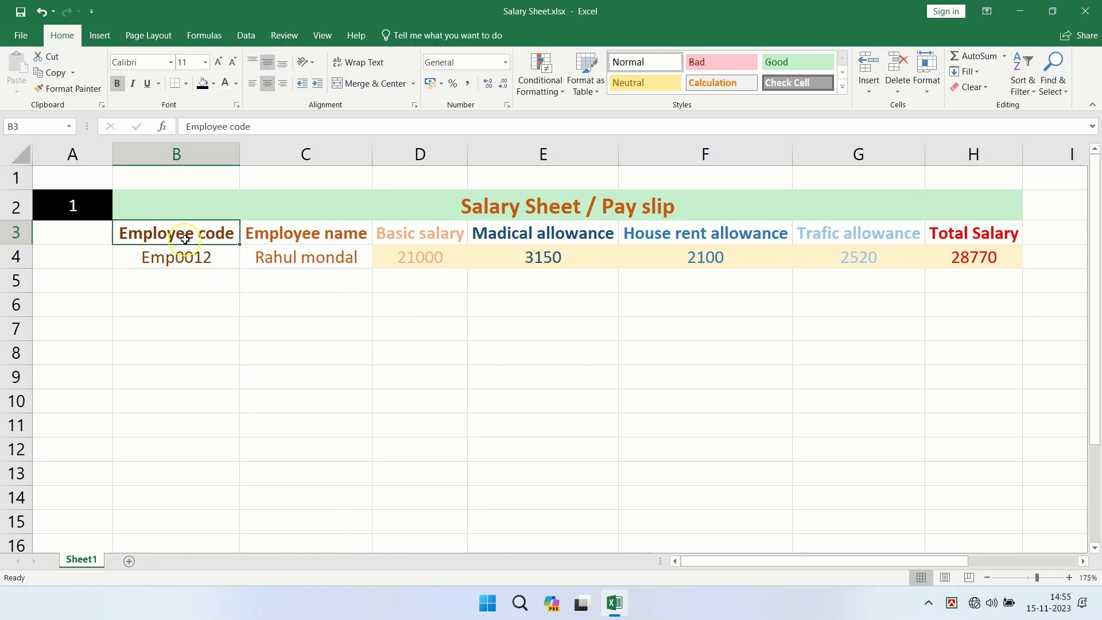
drag(185, 239, 195, 317)
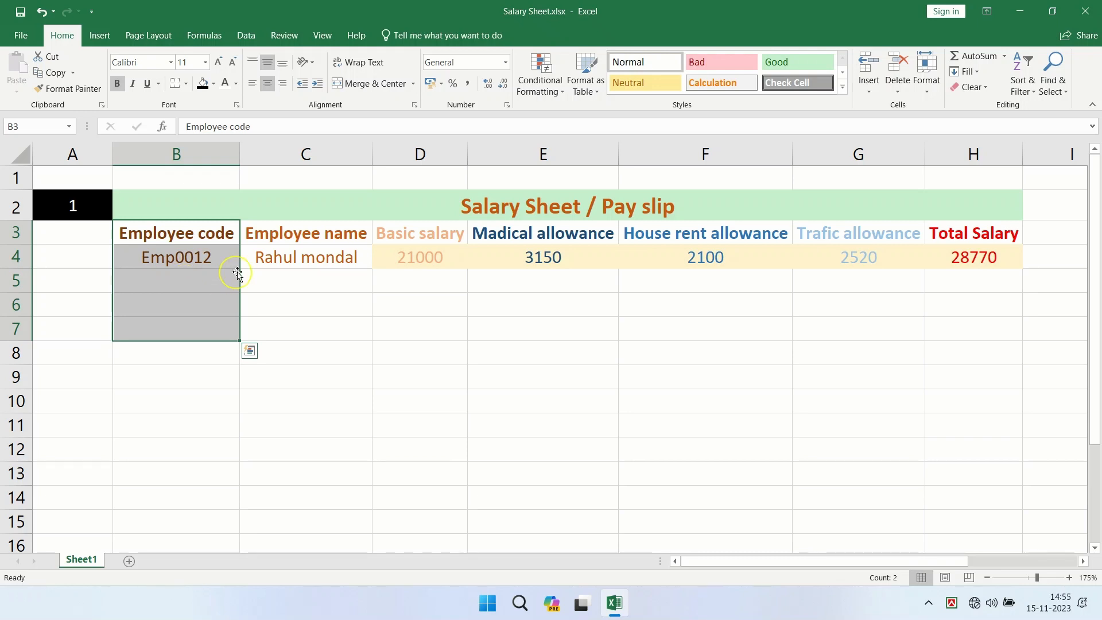
click(289, 239)
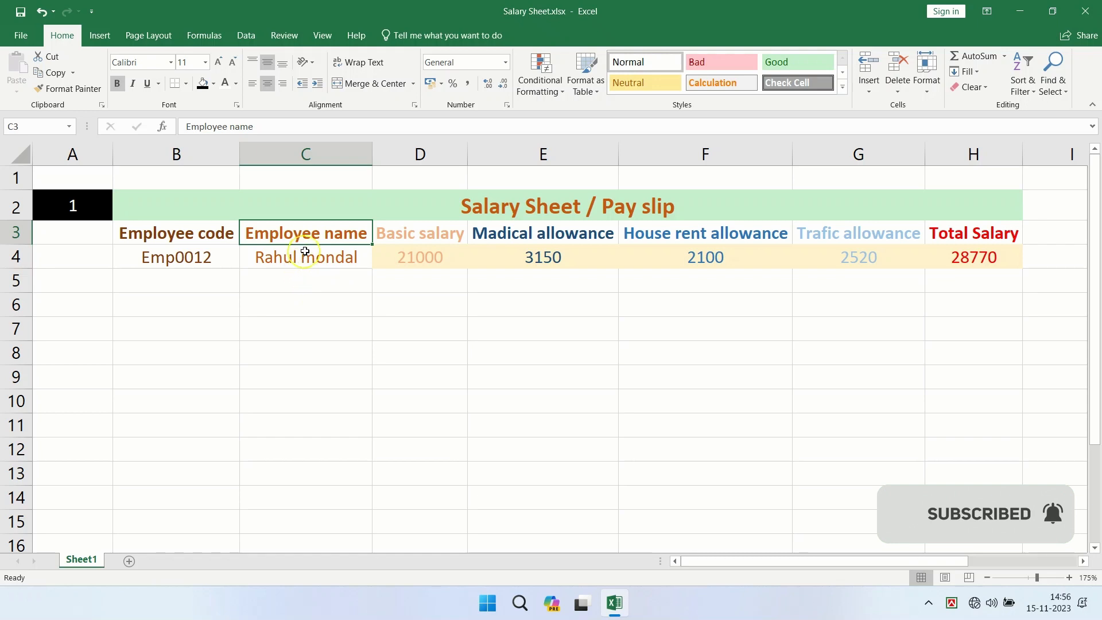
drag(309, 239, 310, 297)
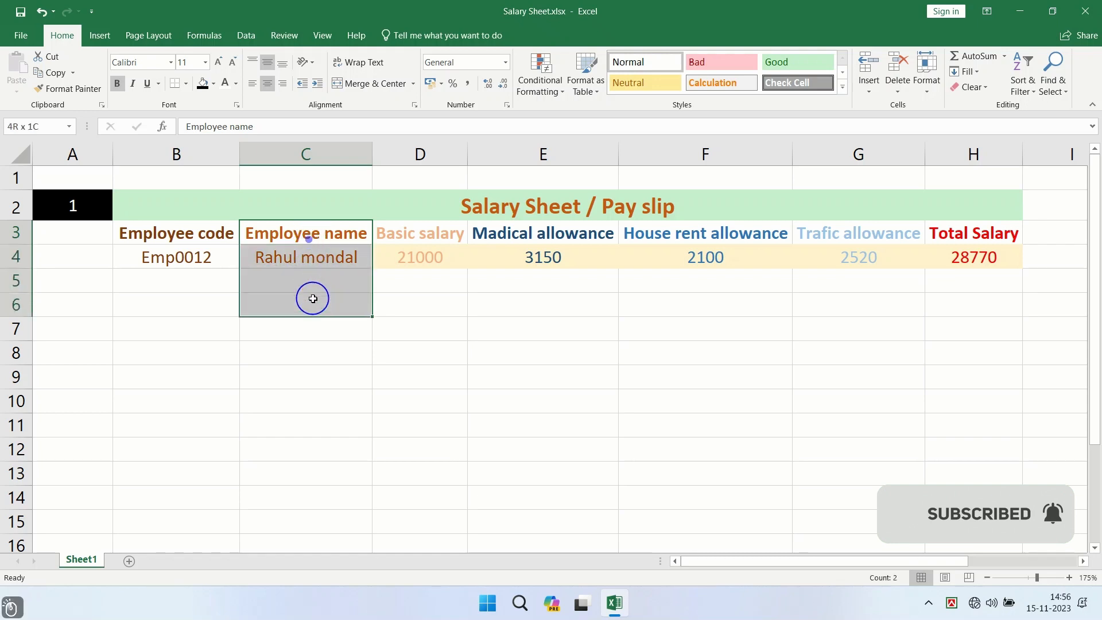
click(307, 236)
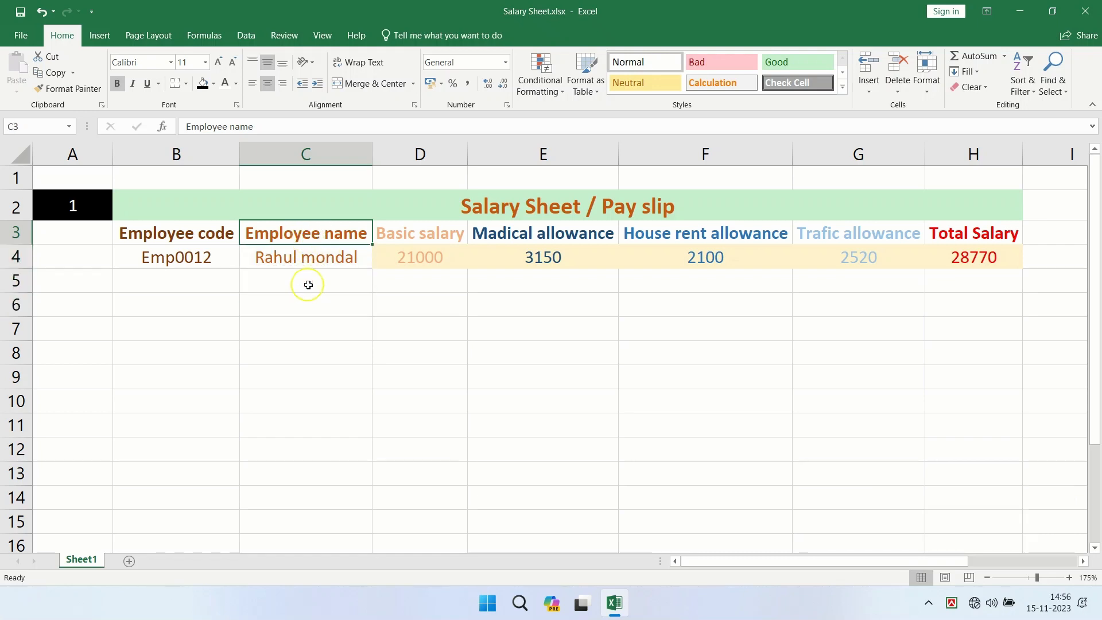
click(400, 236)
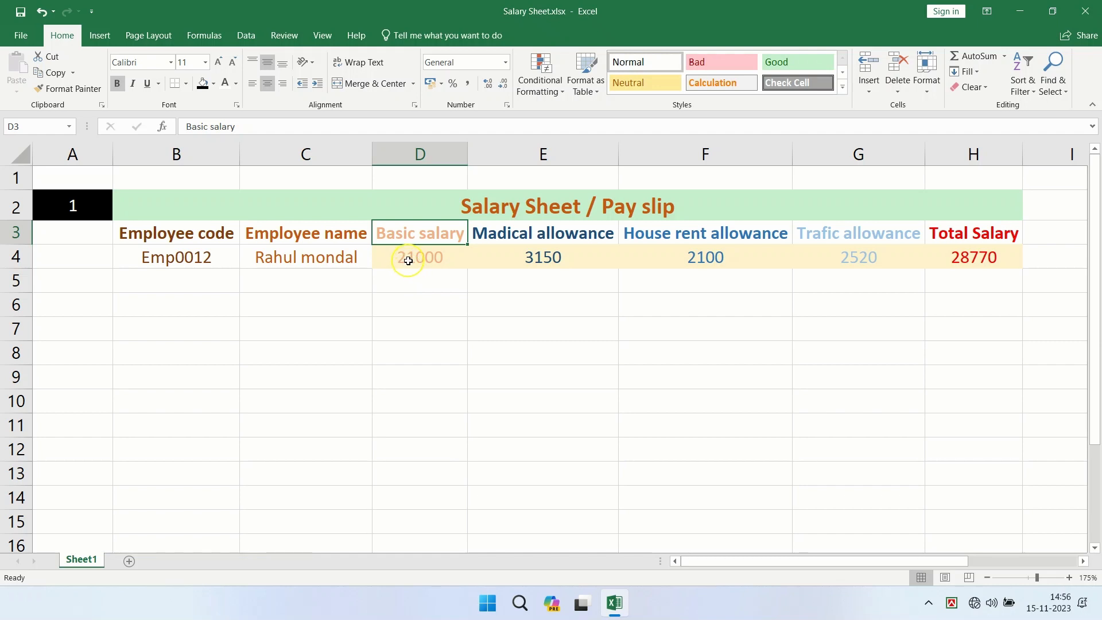
click(408, 257)
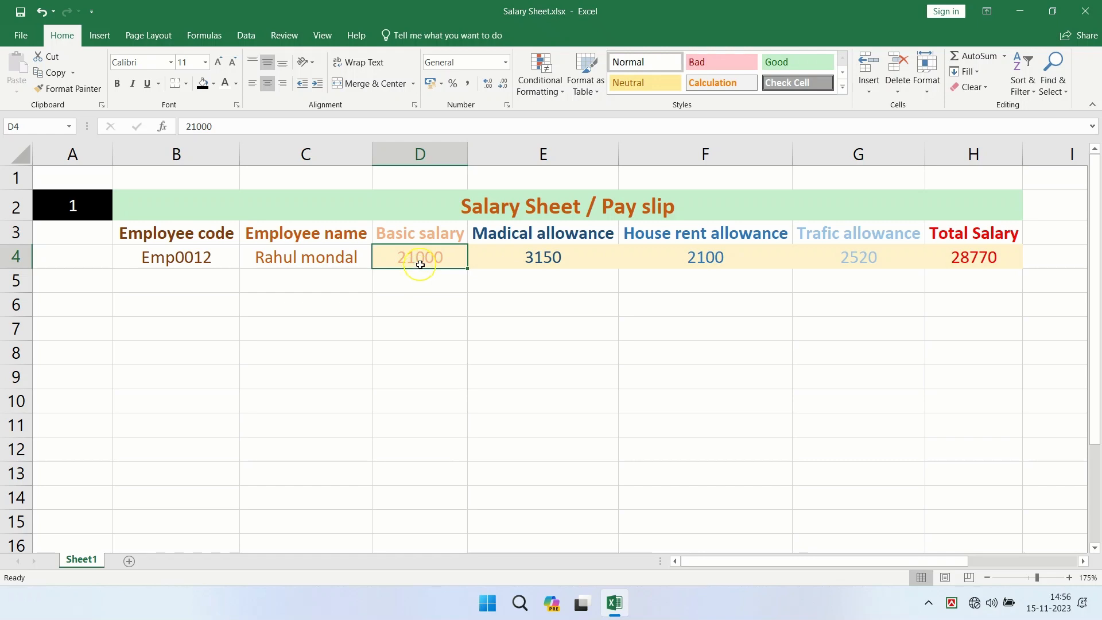
- Examine the medical, house rent and traffic allowance columns and the total salary, including the row 4 formulas for traffic allowance and total
click(499, 238)
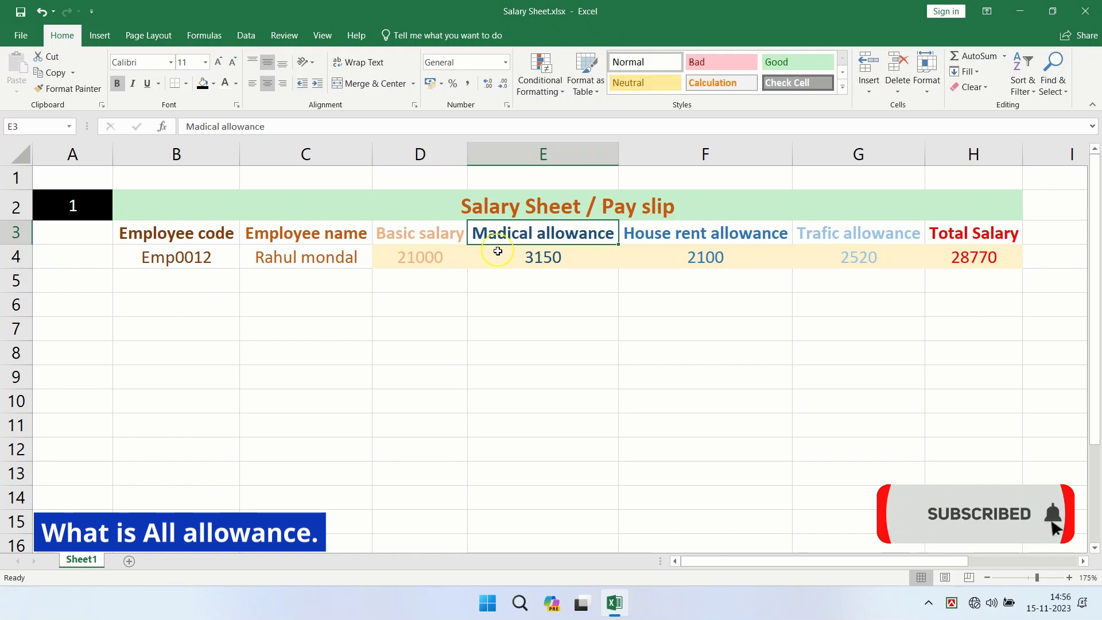
click(652, 237)
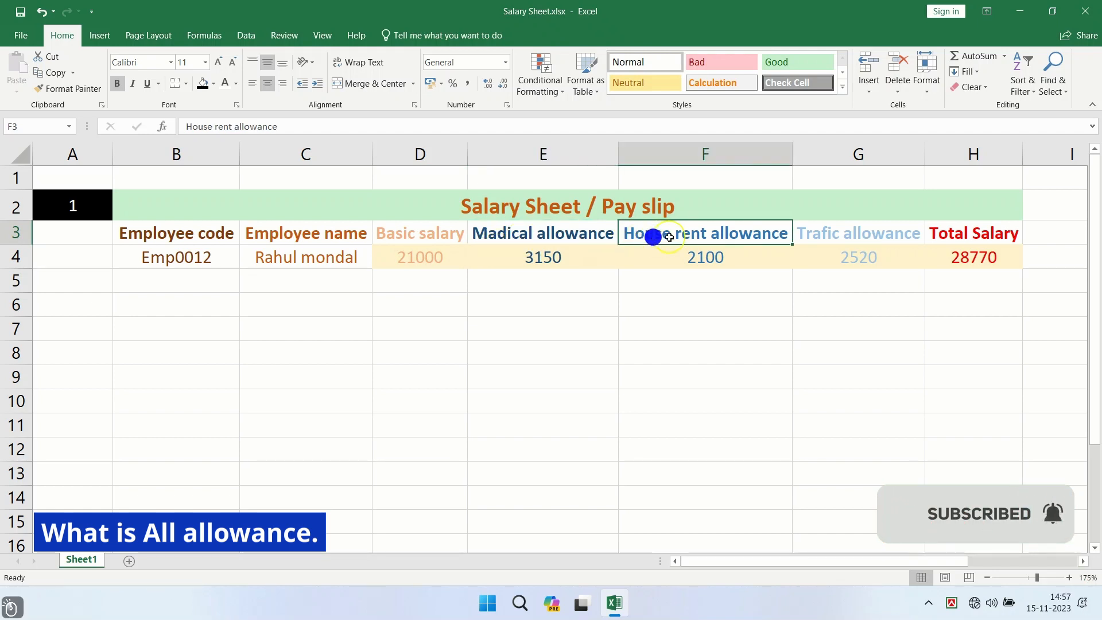
click(831, 237)
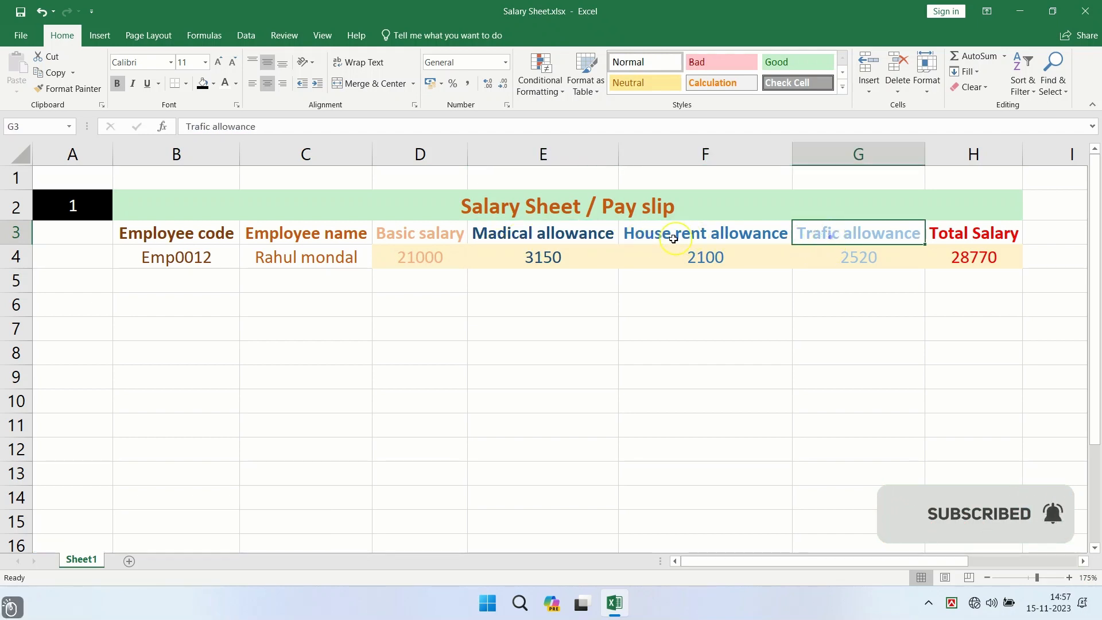
click(578, 233)
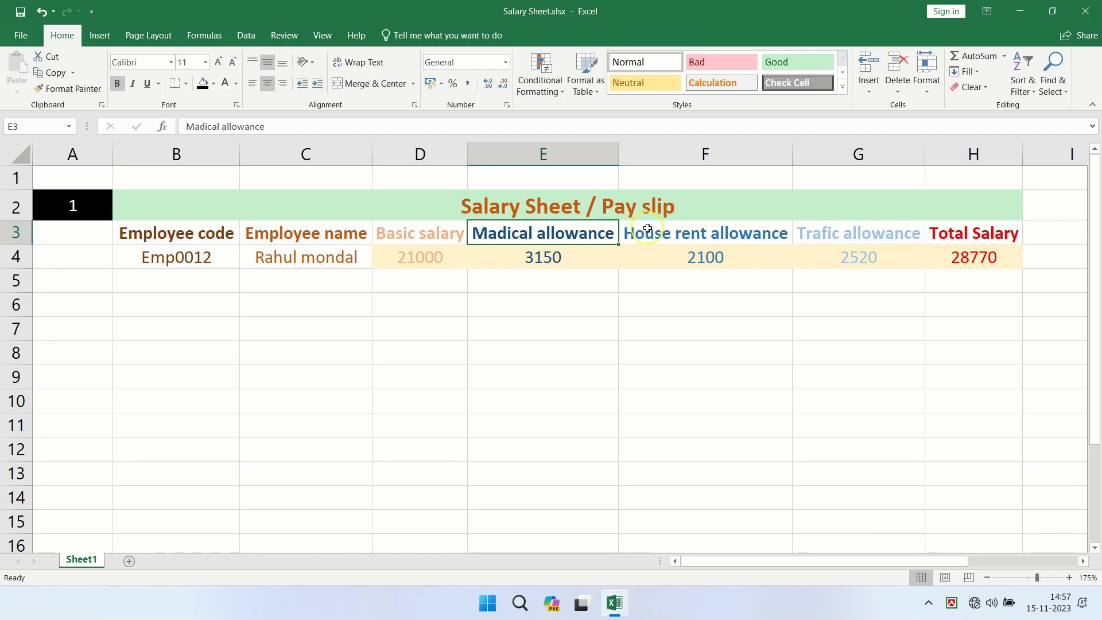
click(818, 234)
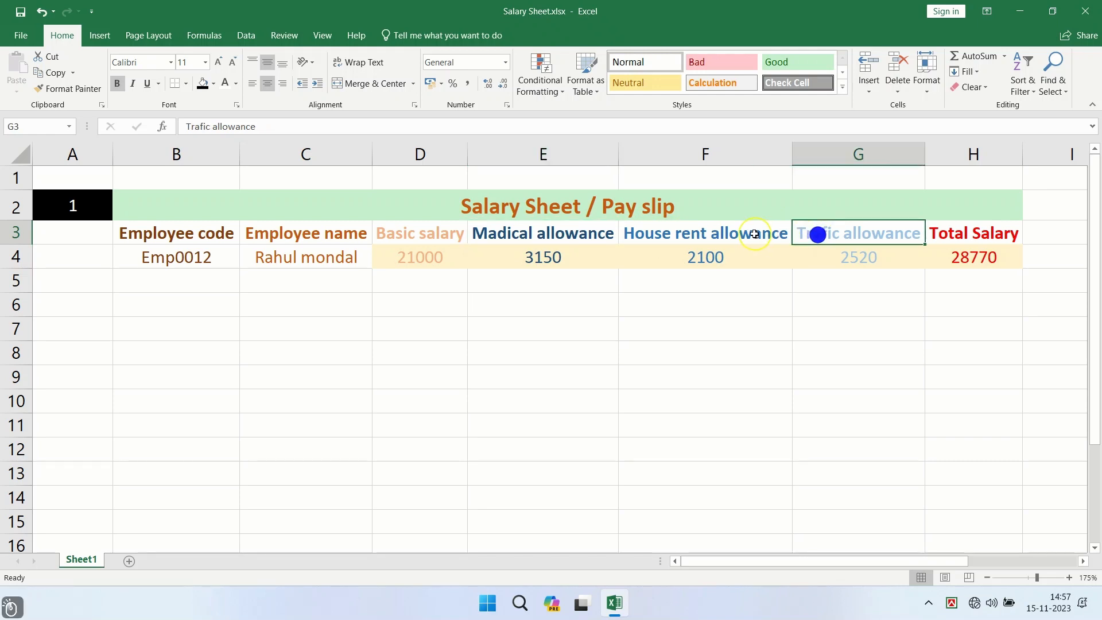
click(726, 232)
click(578, 231)
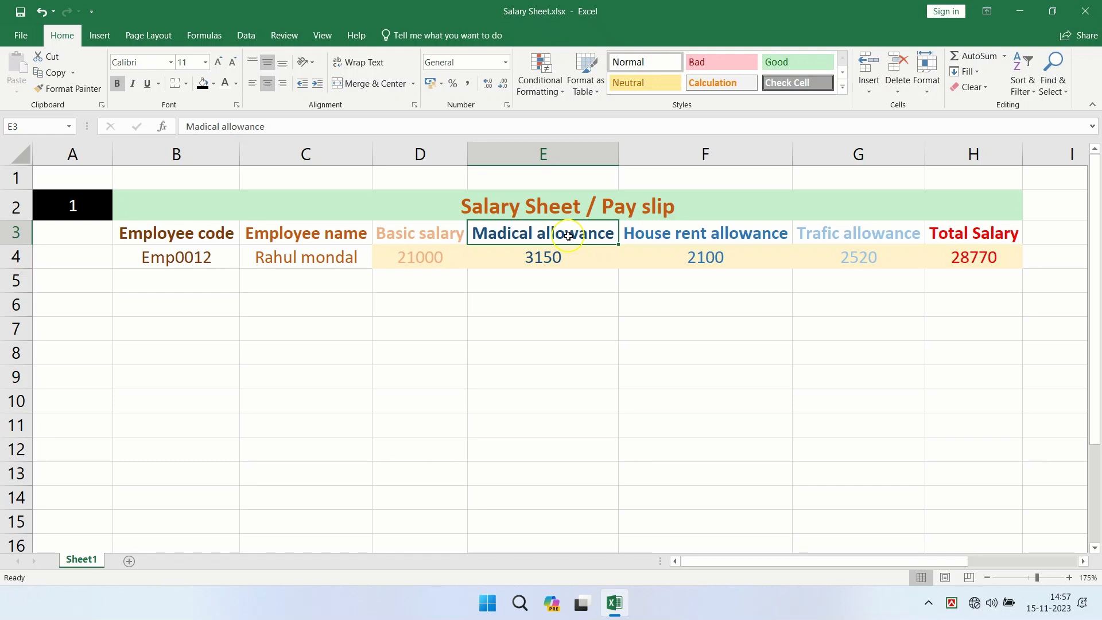
click(693, 238)
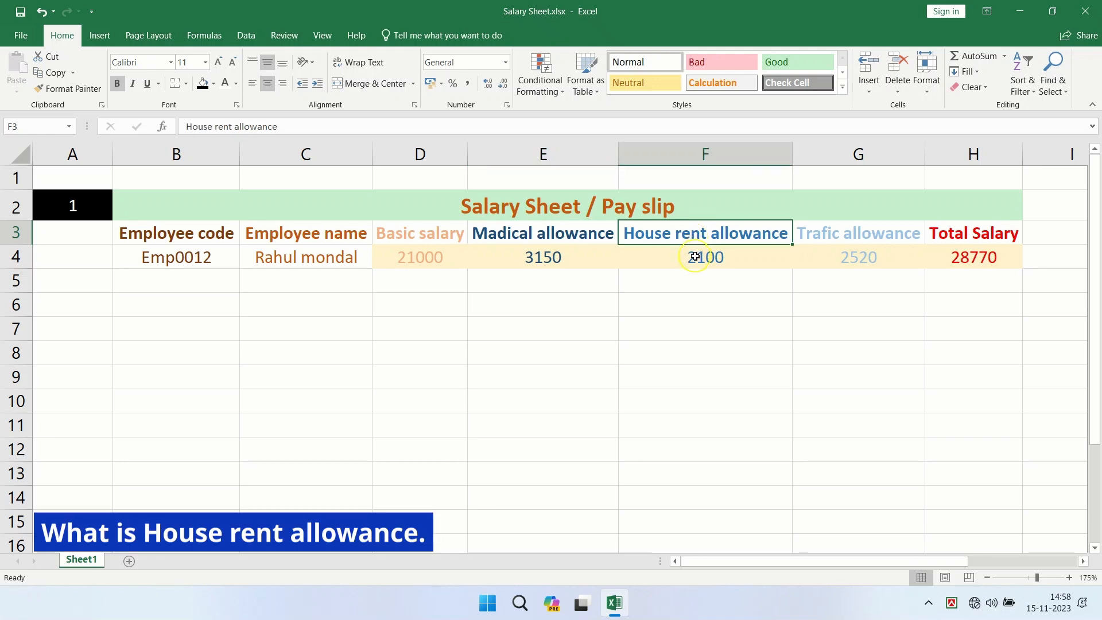
click(822, 238)
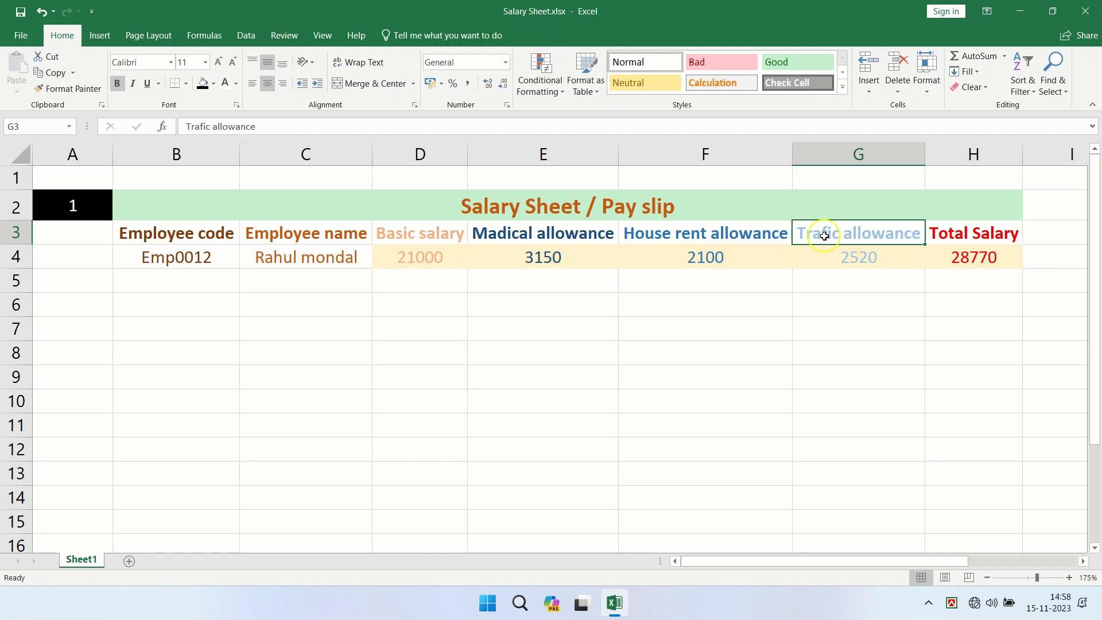
click(847, 262)
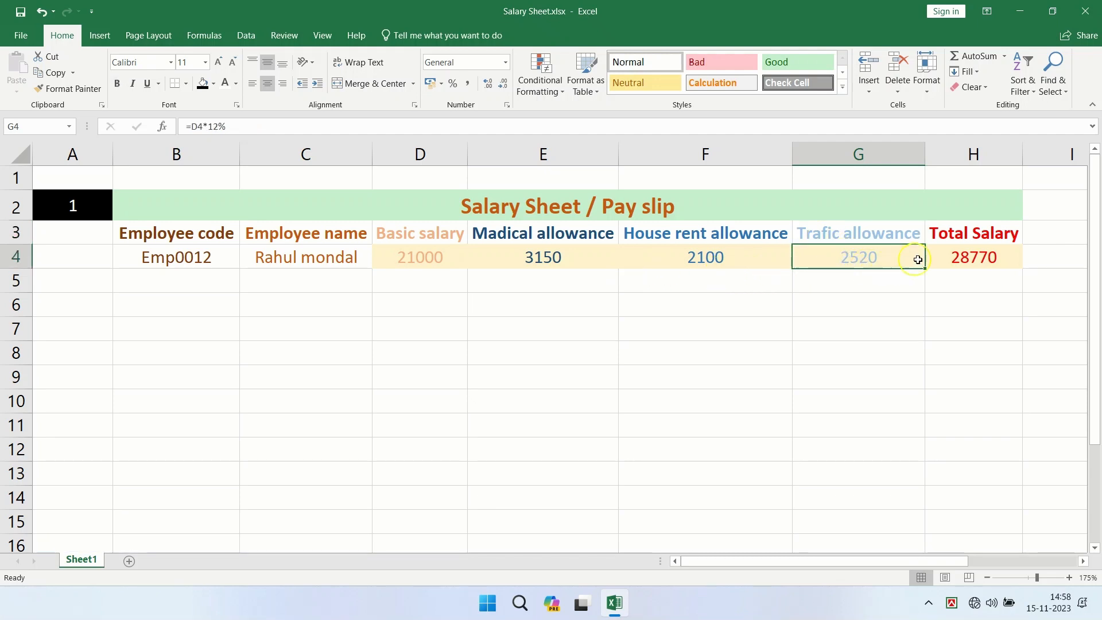
click(951, 237)
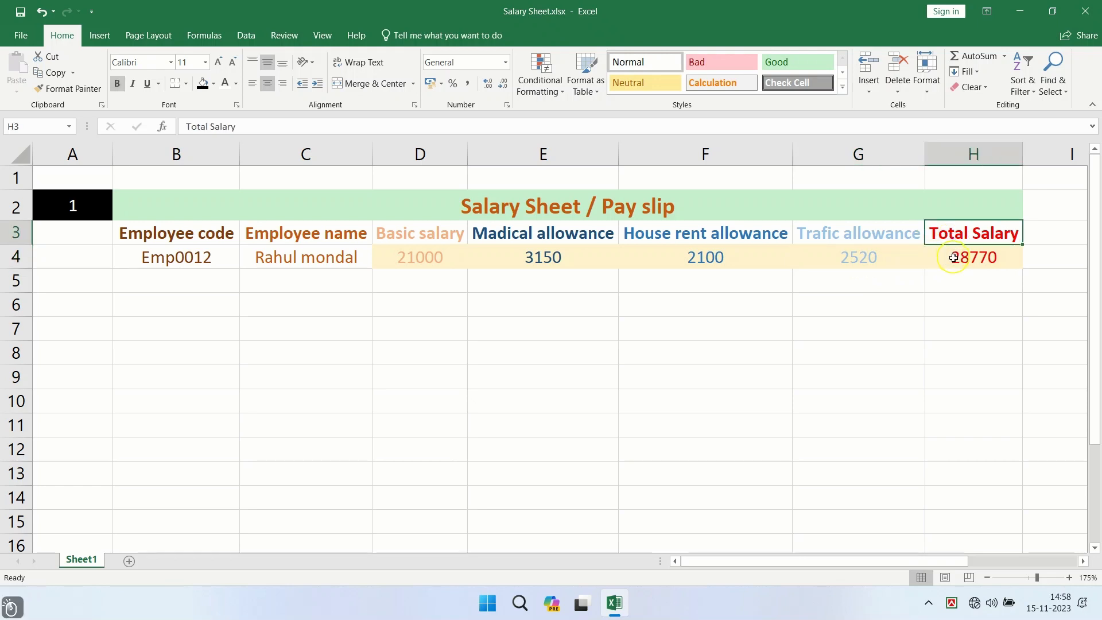
click(953, 258)
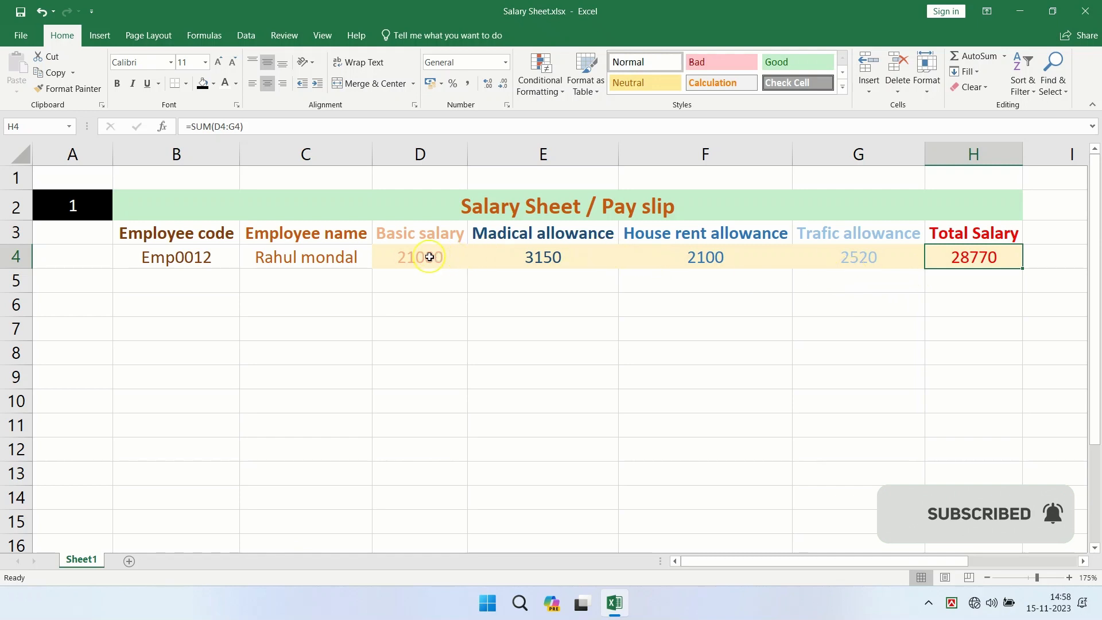
- Set the fill colour of cells D4:H4 in the salary row to white
drag(412, 258, 940, 268)
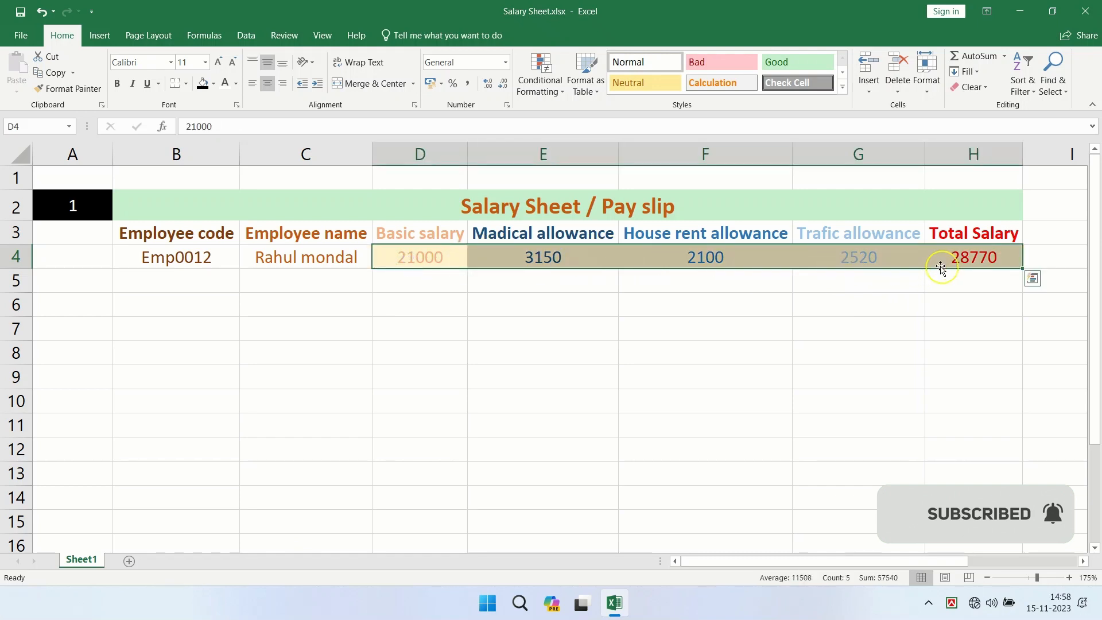
click(214, 83)
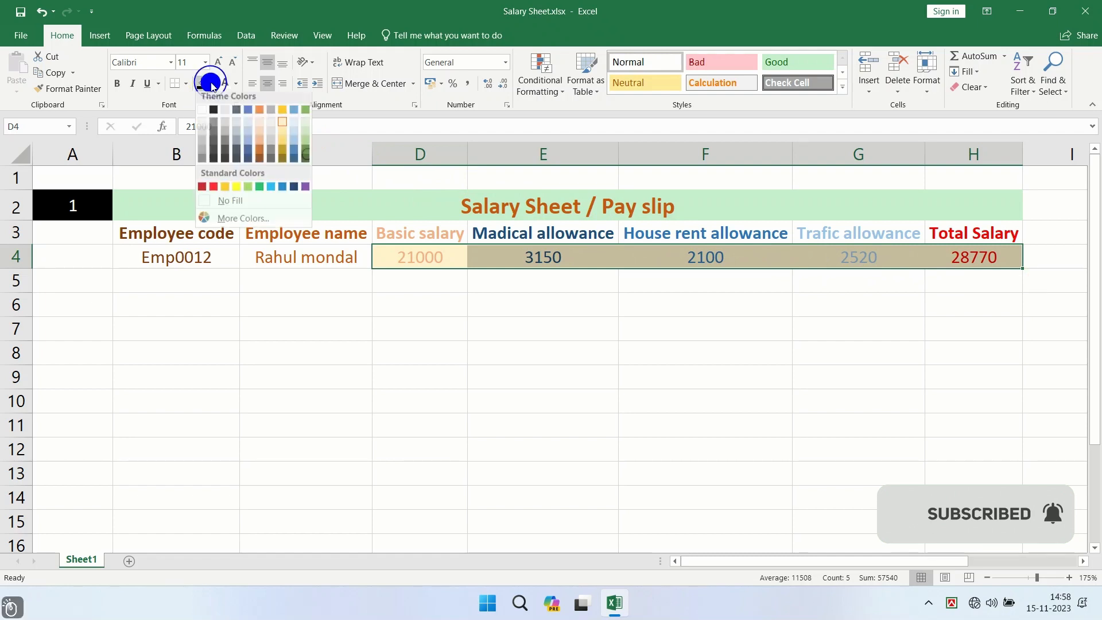
click(205, 115)
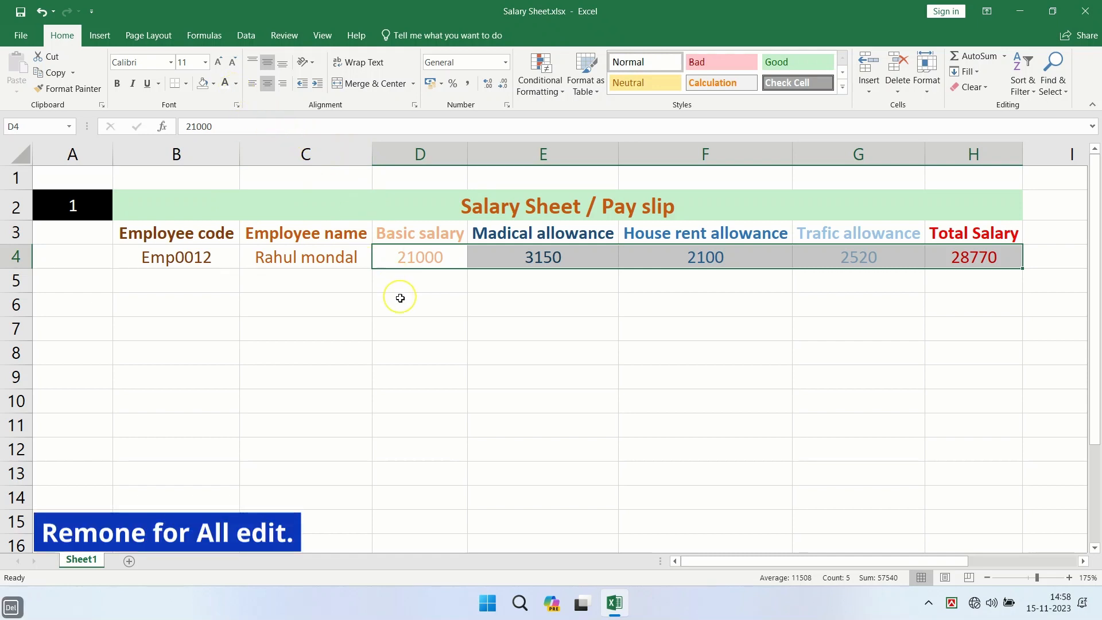
- Clear the basic salary, allowance and total salary values from cells D4:H4
key(BackSpace)
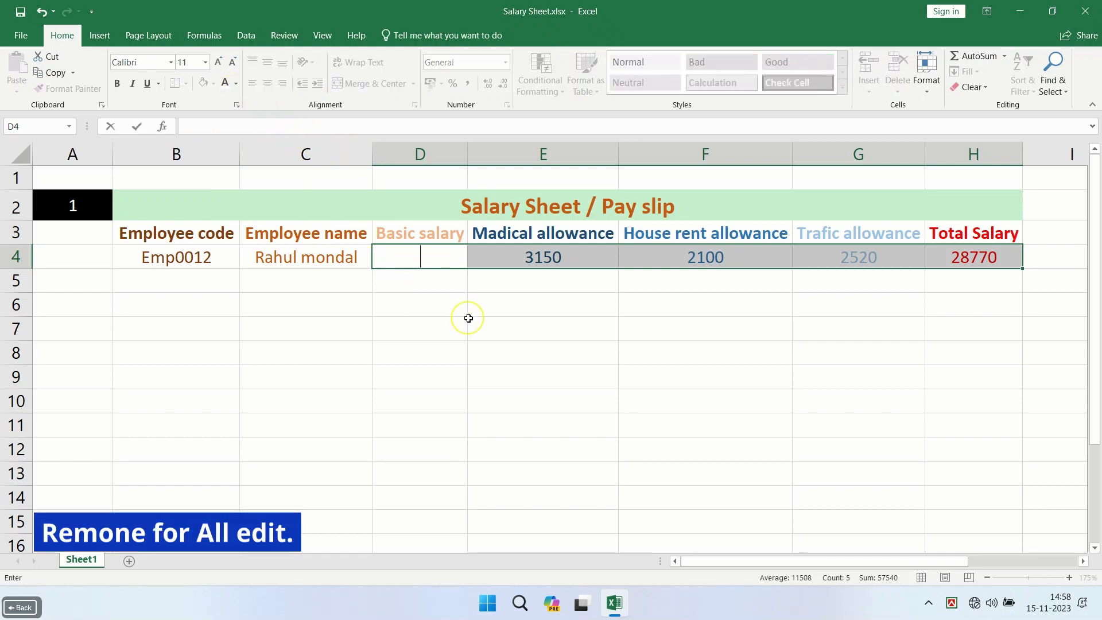
click(512, 307)
drag(440, 255, 970, 258)
key(Delete)
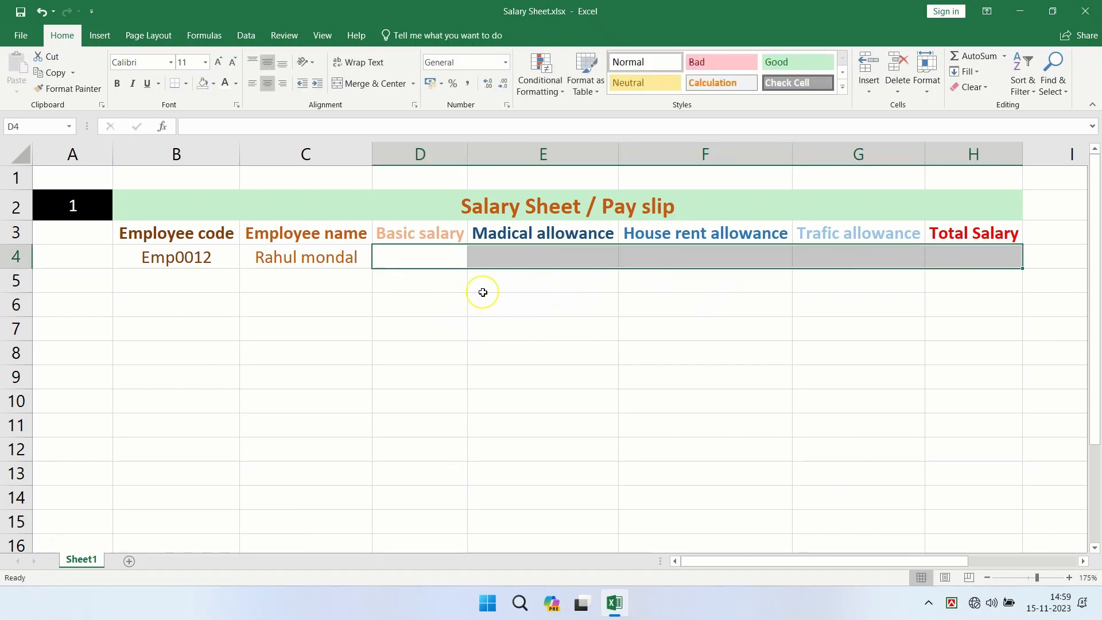
- Enter a basic salary of 15000 in cell D4
click(431, 259)
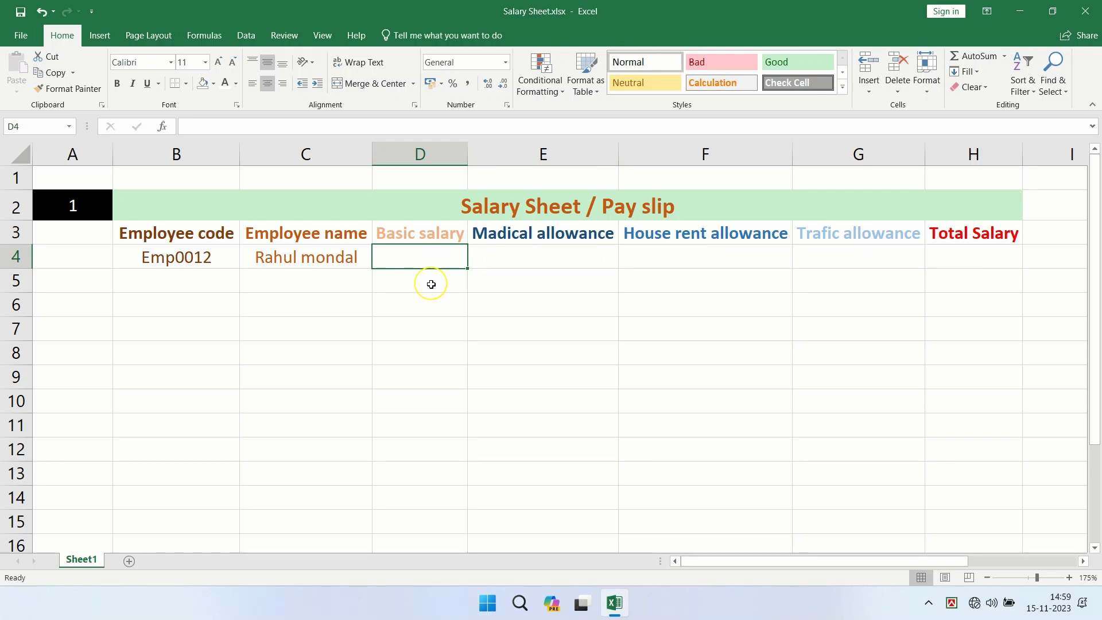
text(150)
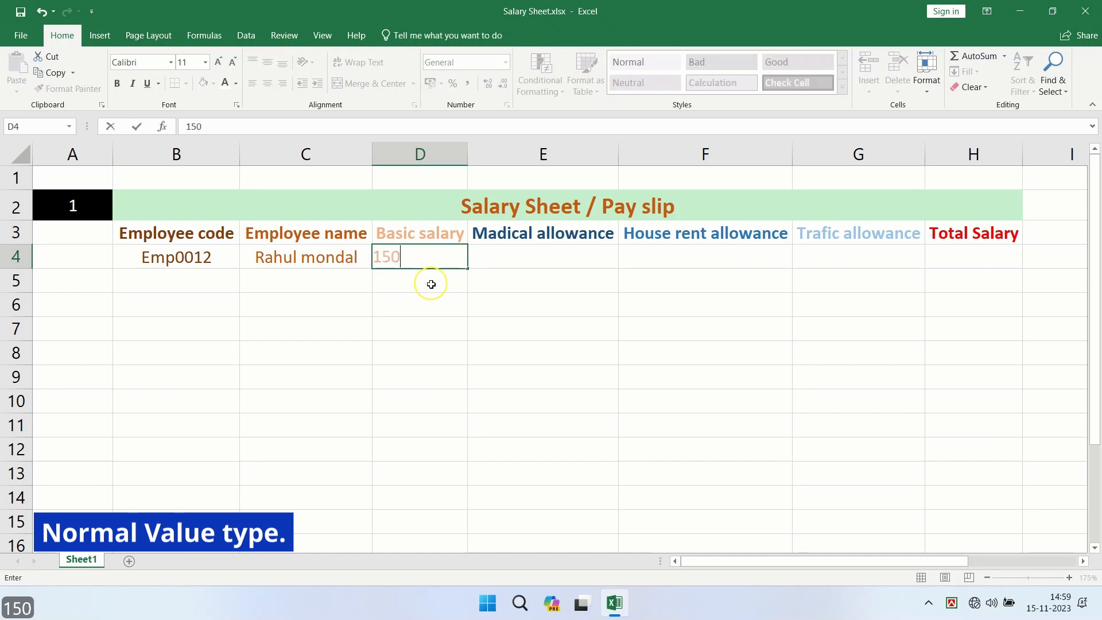
text(00)
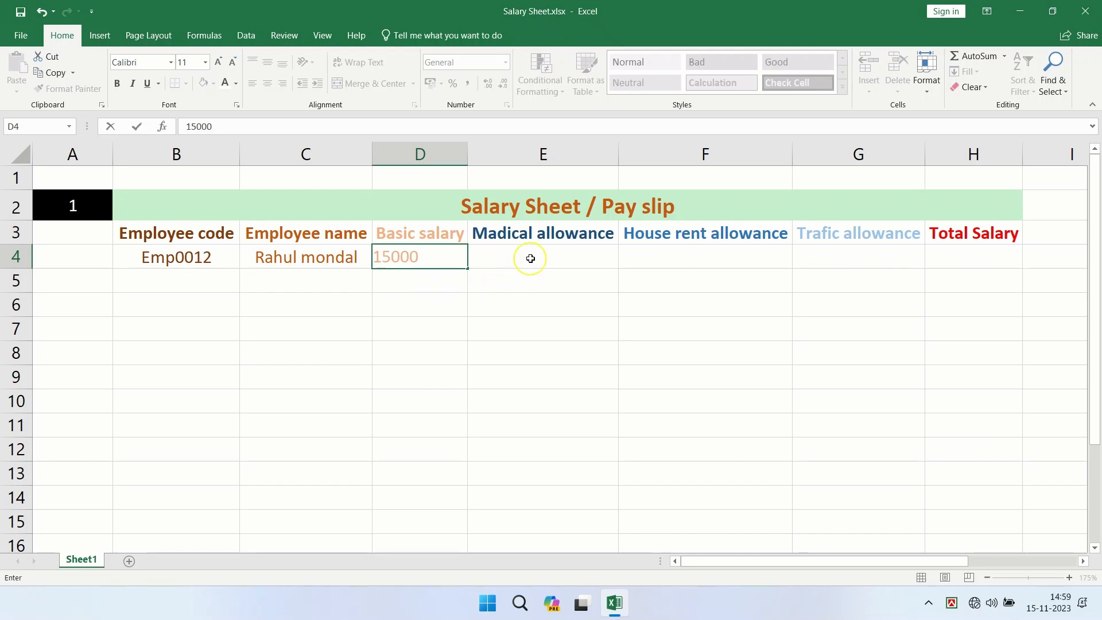
- Calculate the medical allowance in cell E4 as 10% of the basic salary with the formula =D4*10%
click(530, 256)
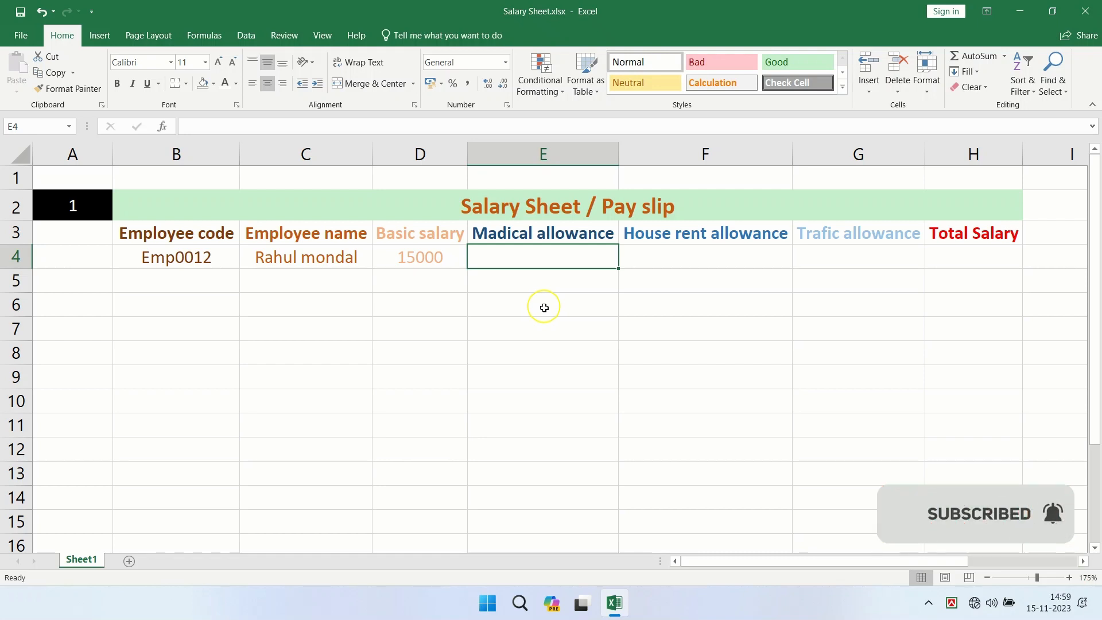
text(=)
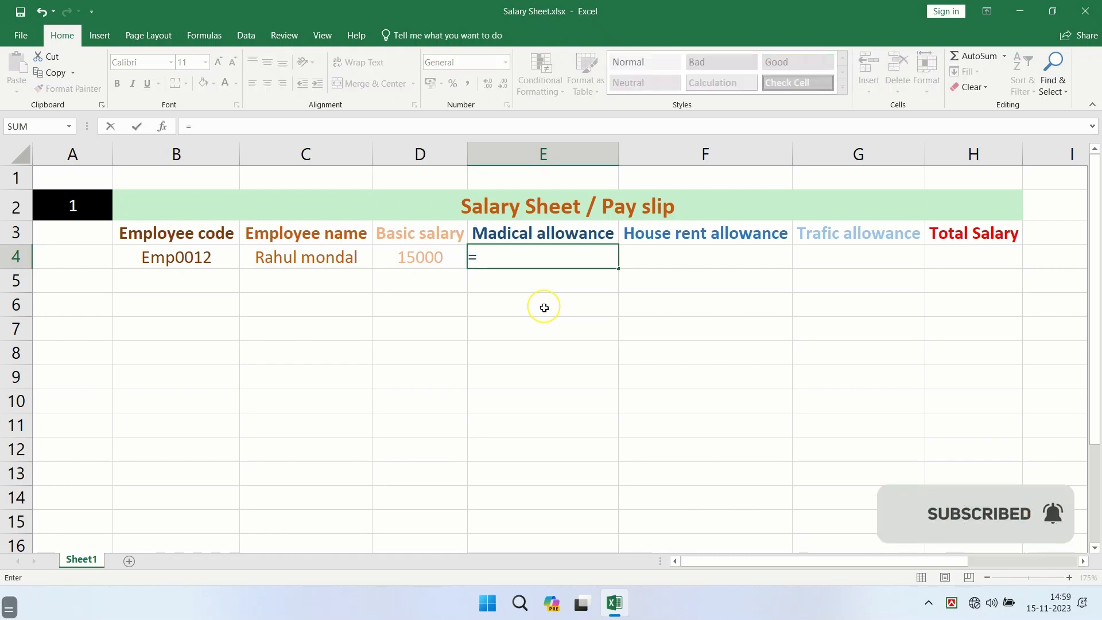
click(429, 261)
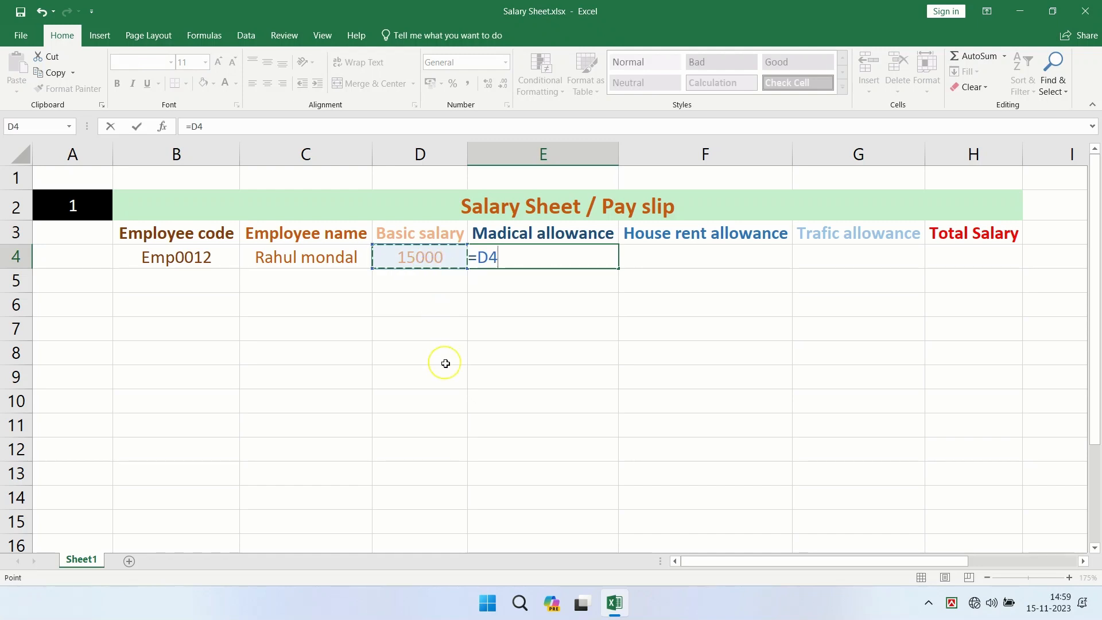
text(*)
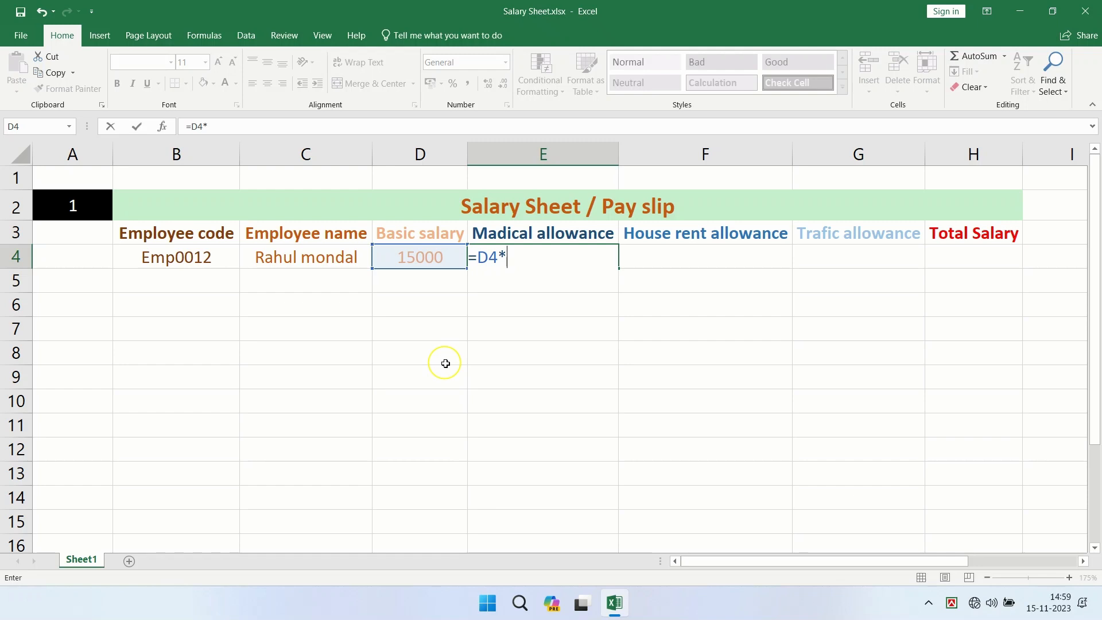
text(10)
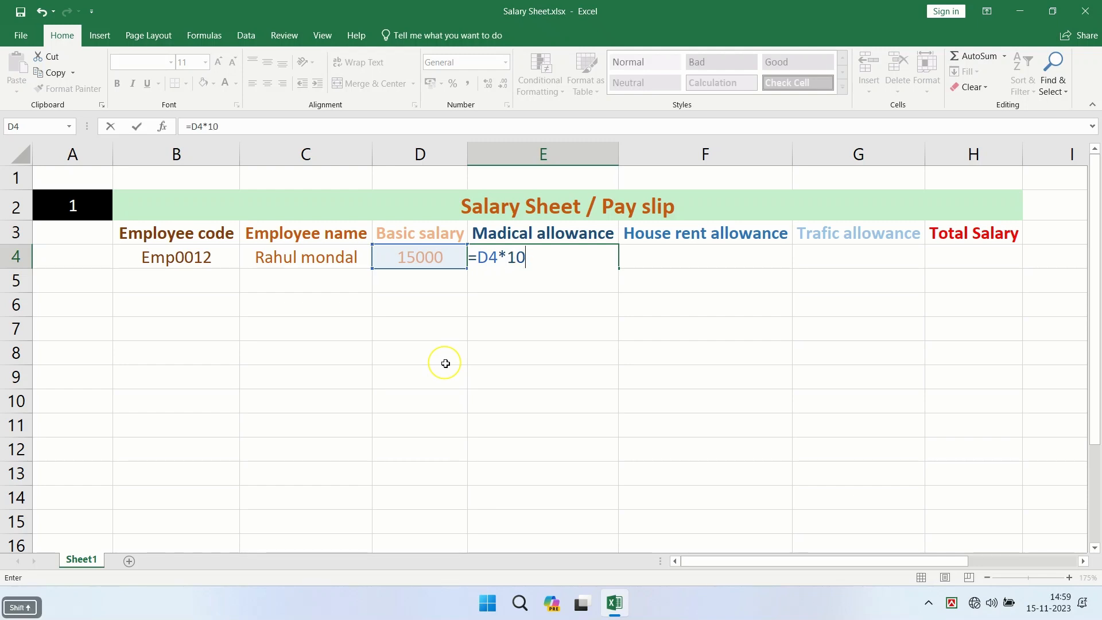
text(%)
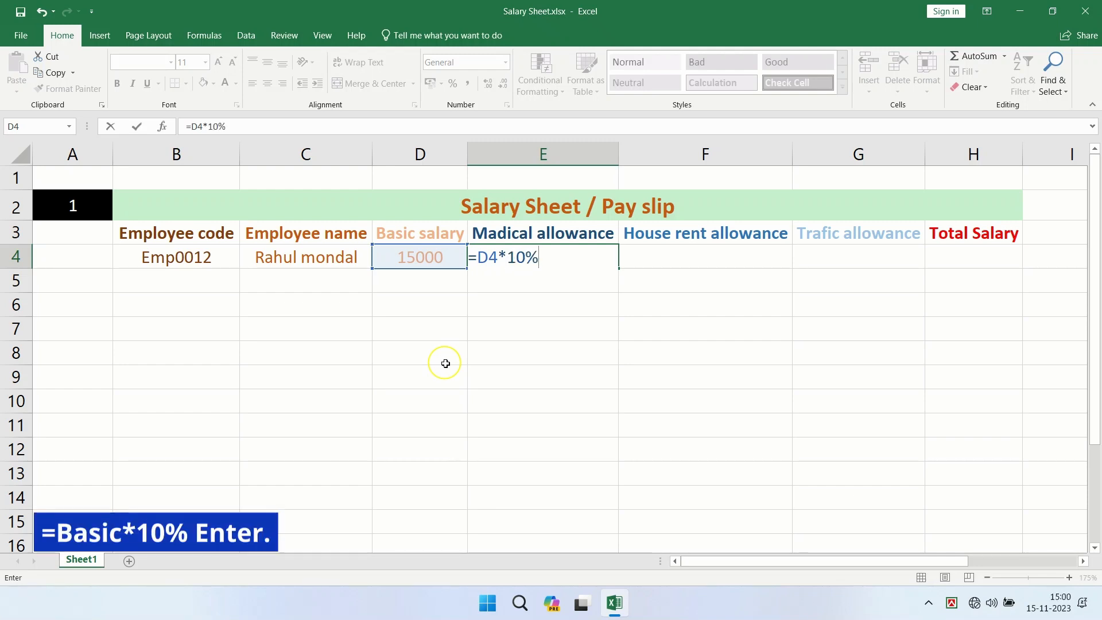
key(Return)
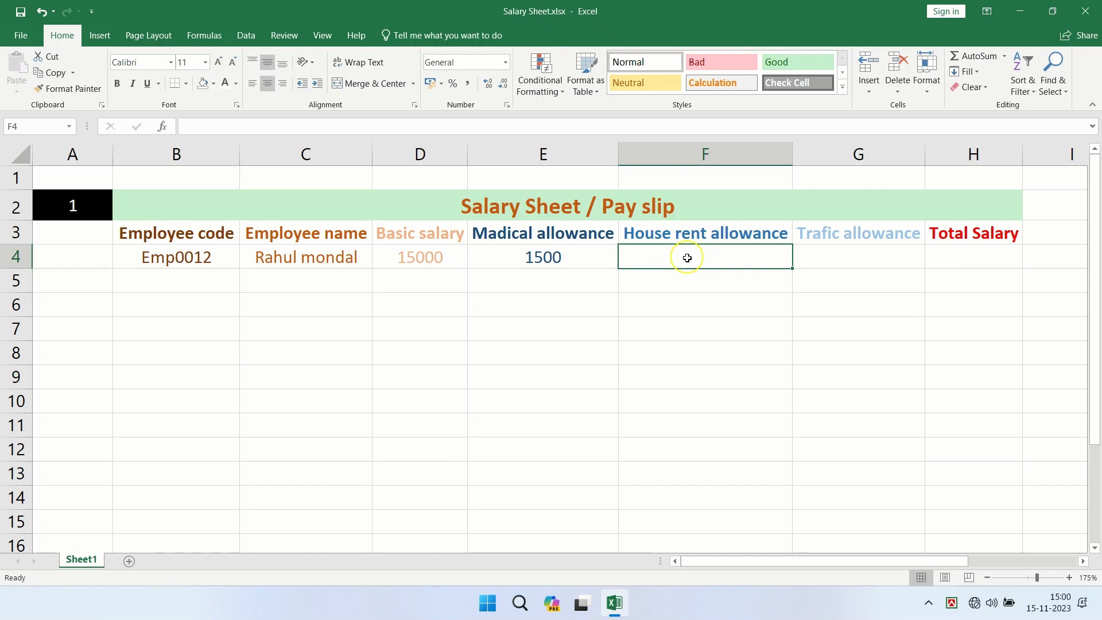
- Calculate the house rent allowance in cell F4 as 9% of the basic salary with the formula =D4*9%
text(=)
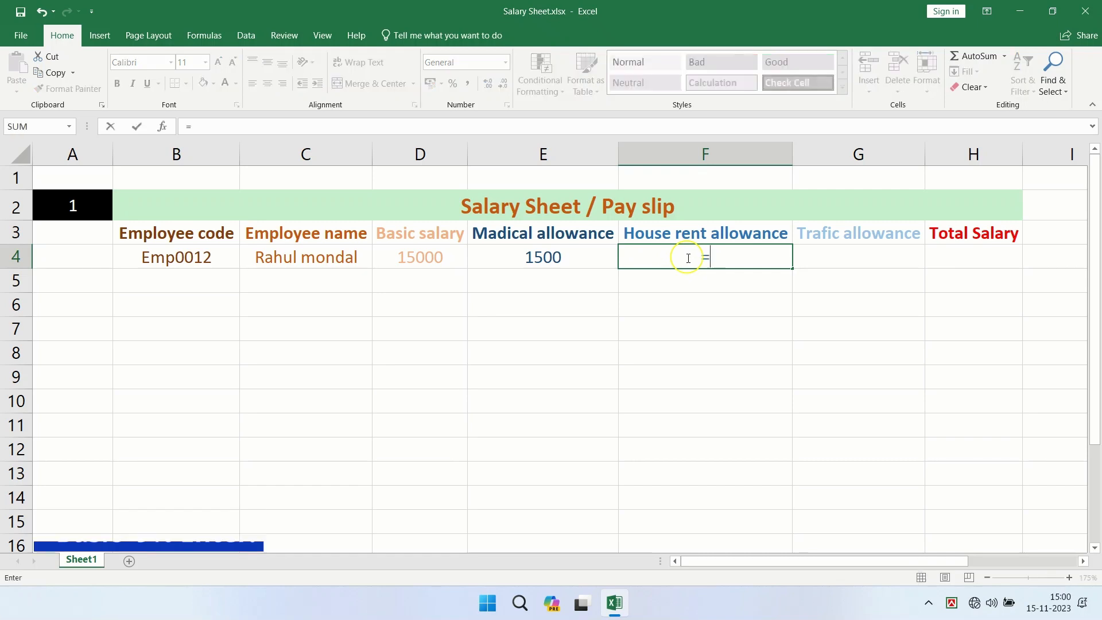
click(437, 265)
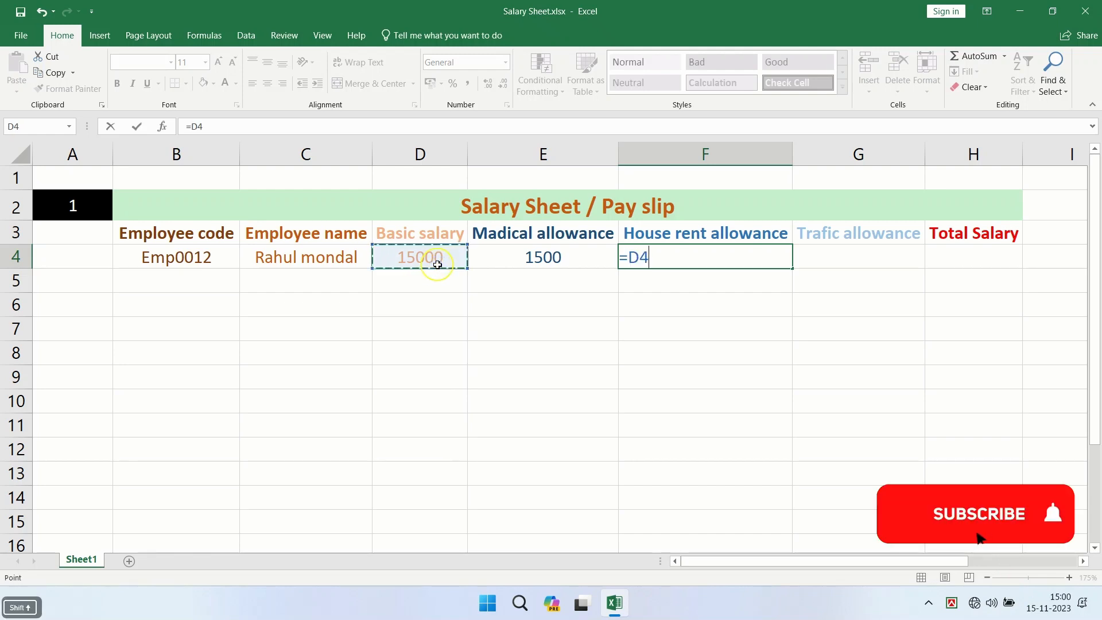
text(*9)
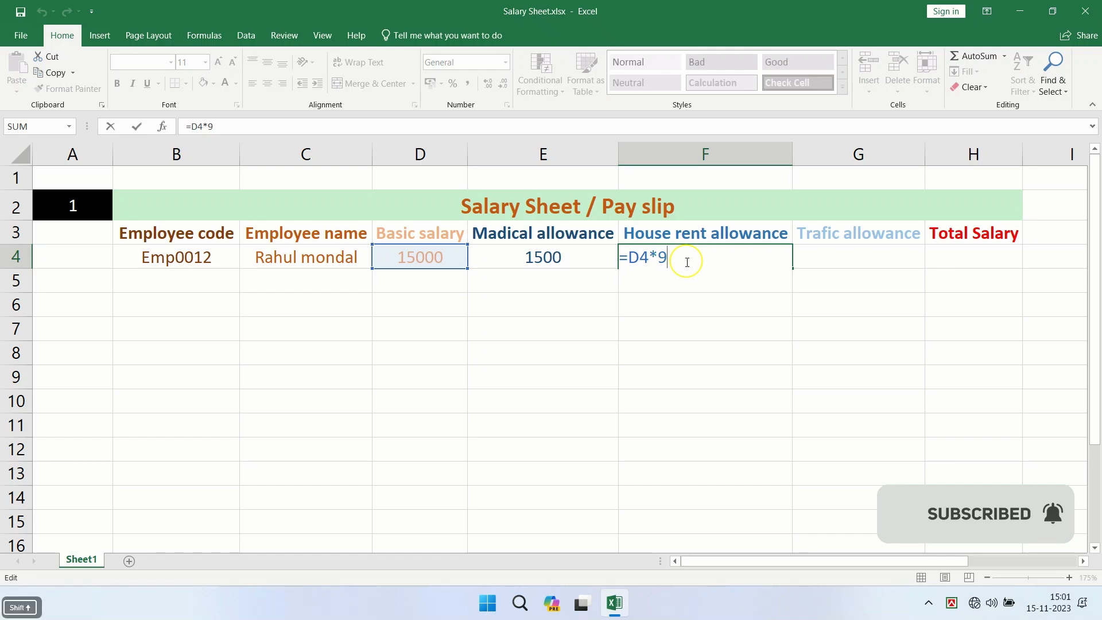
text(%)
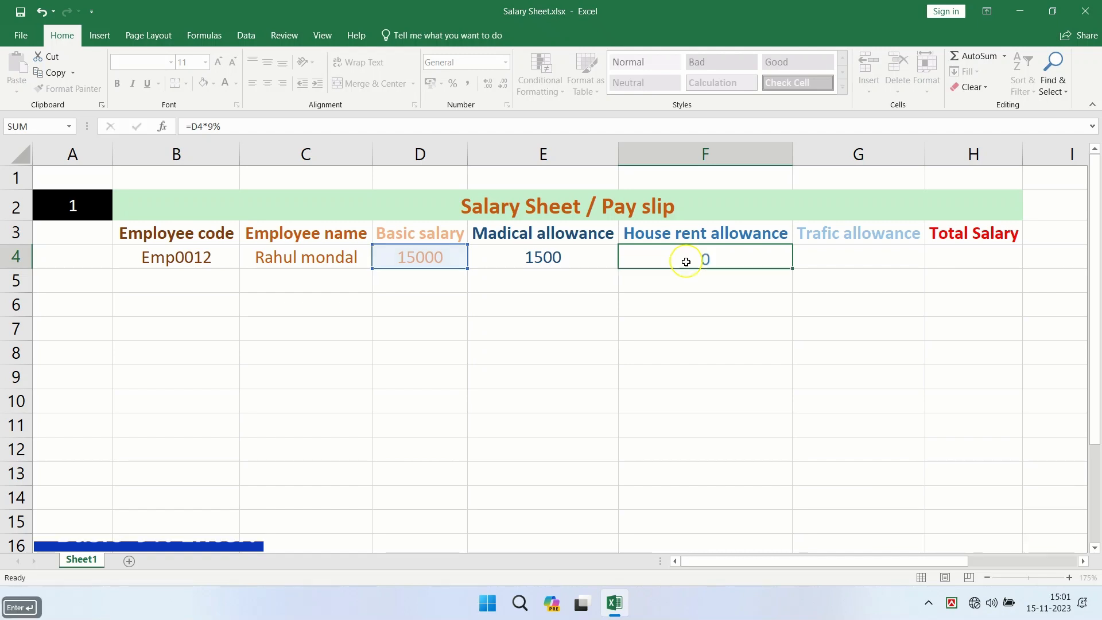
key(Return)
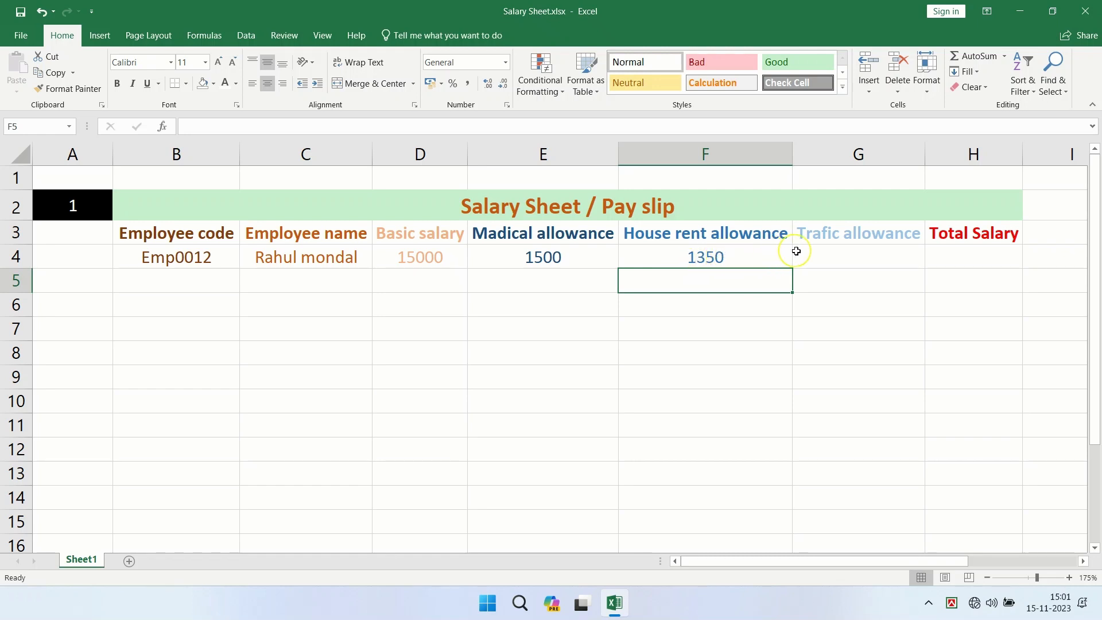
- Calculate the traffic allowance in cell G4 as 11% of the basic salary with the formula =D4*11%
click(813, 251)
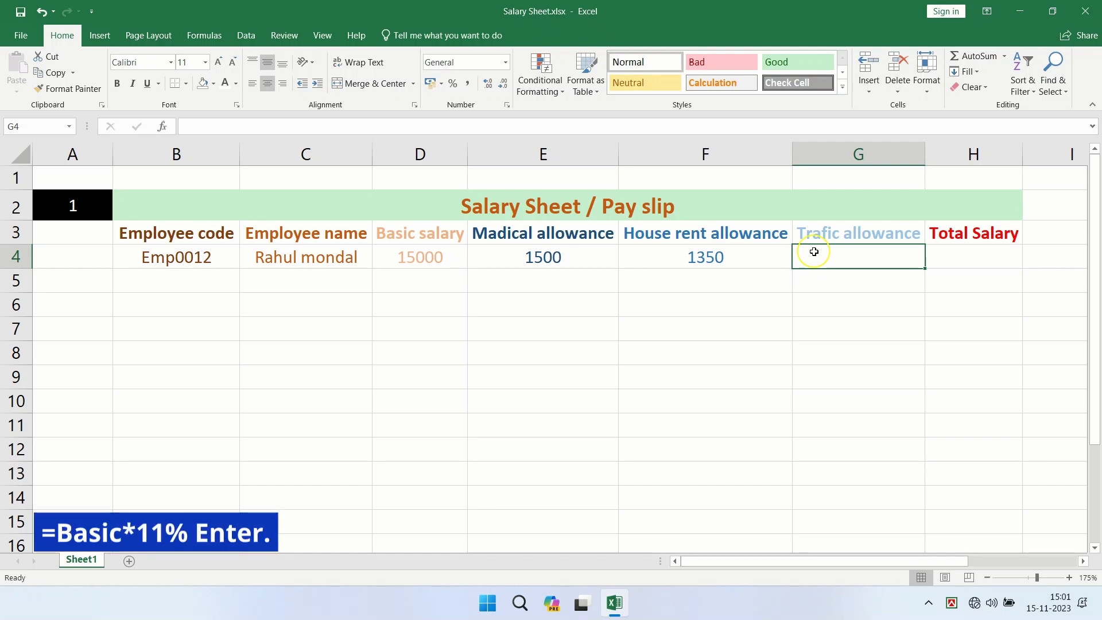
text(=)
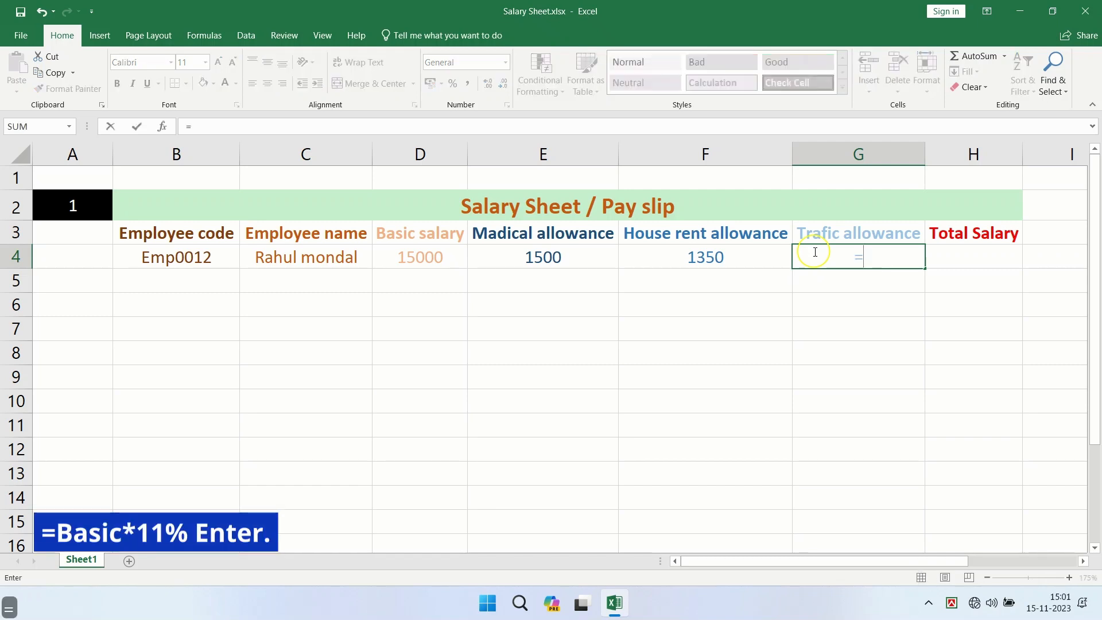
click(462, 257)
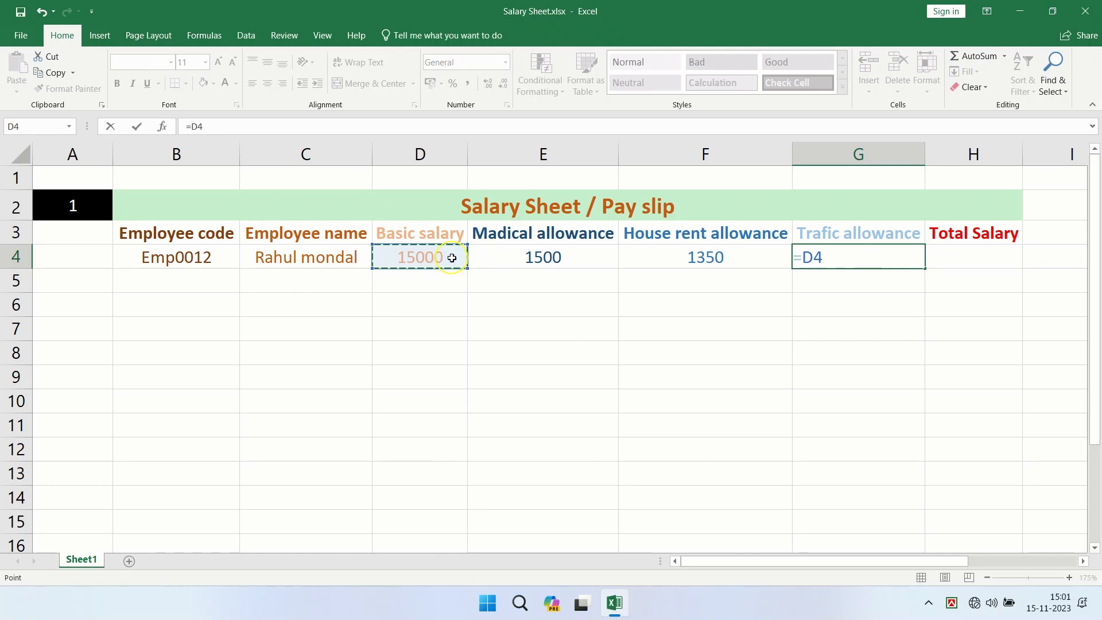
text(*)
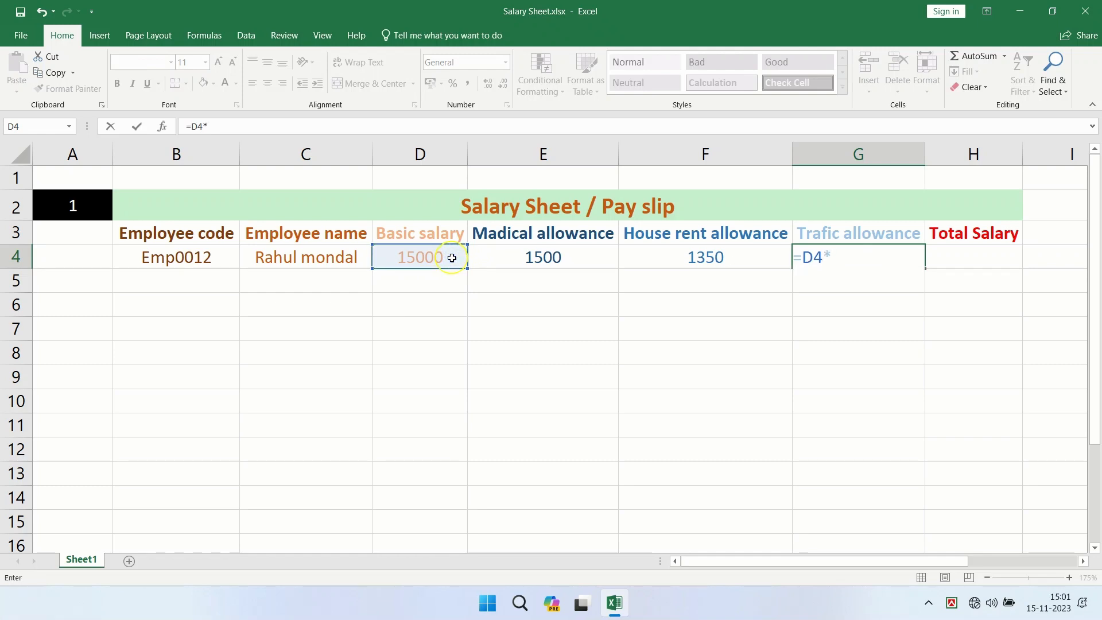
text(11)
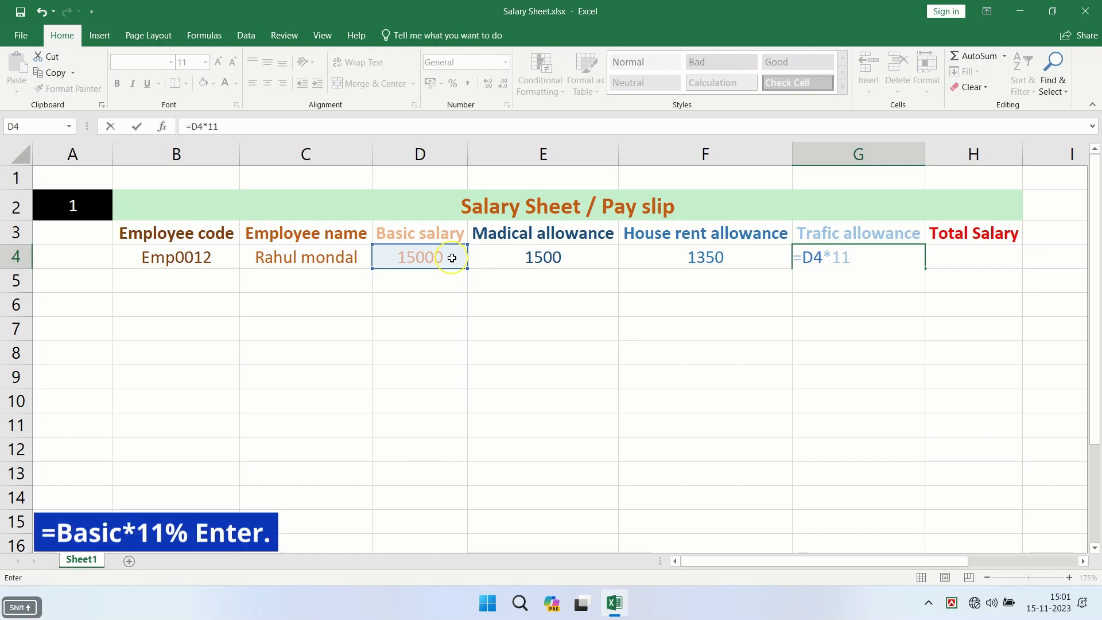
text(%)
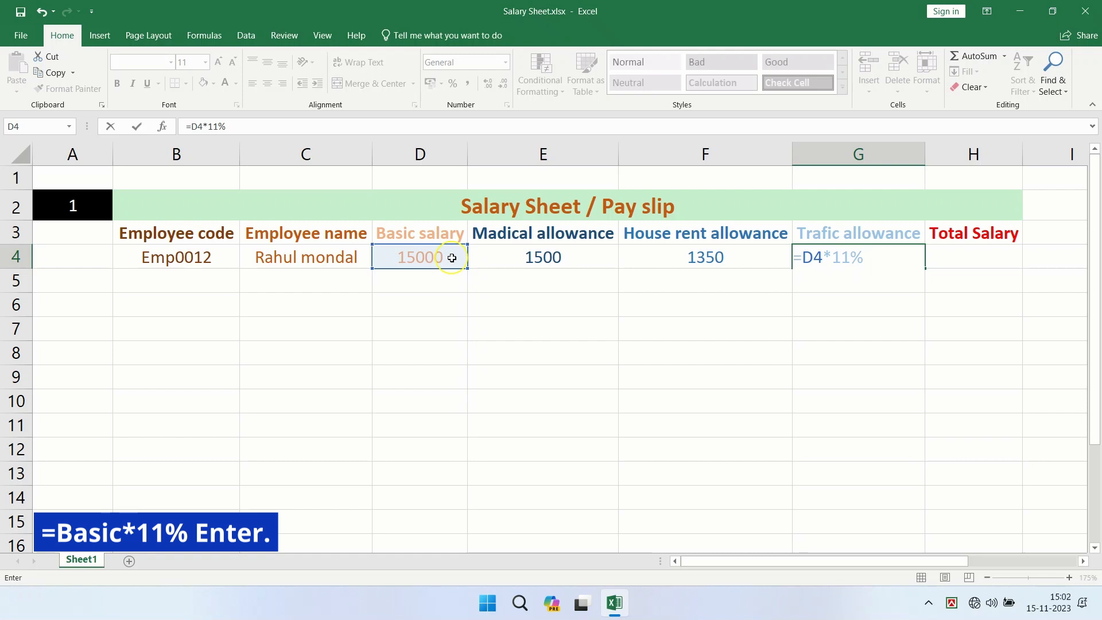
key(Return)
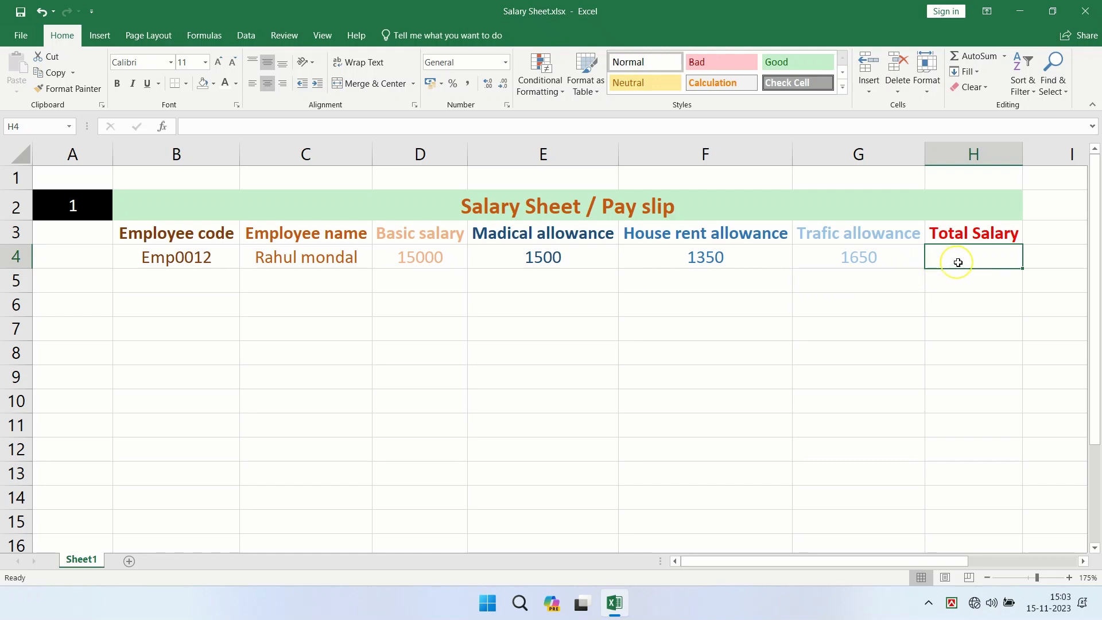
- Calculate the total salary in cell H4 by entering the formula =Sum(D4:G4)
text(=)
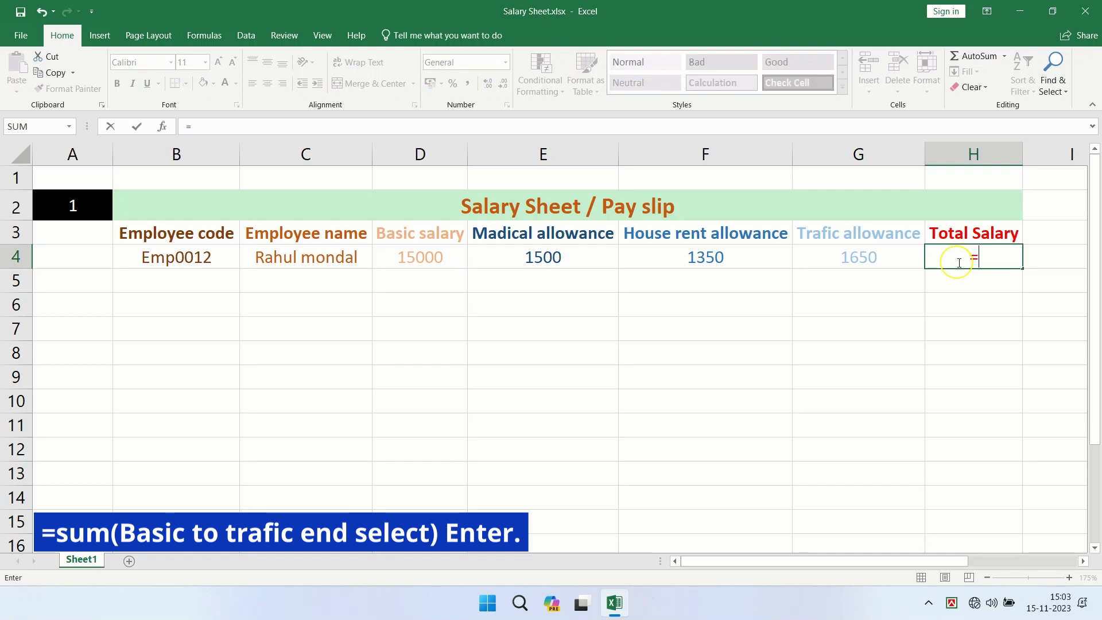
text(S)
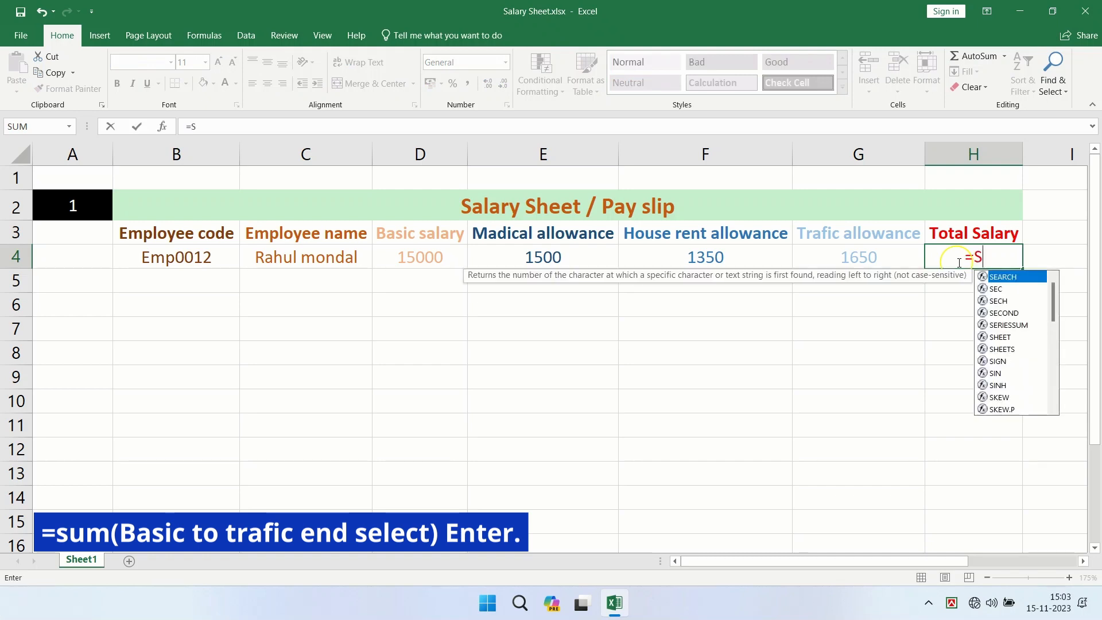
text(um()
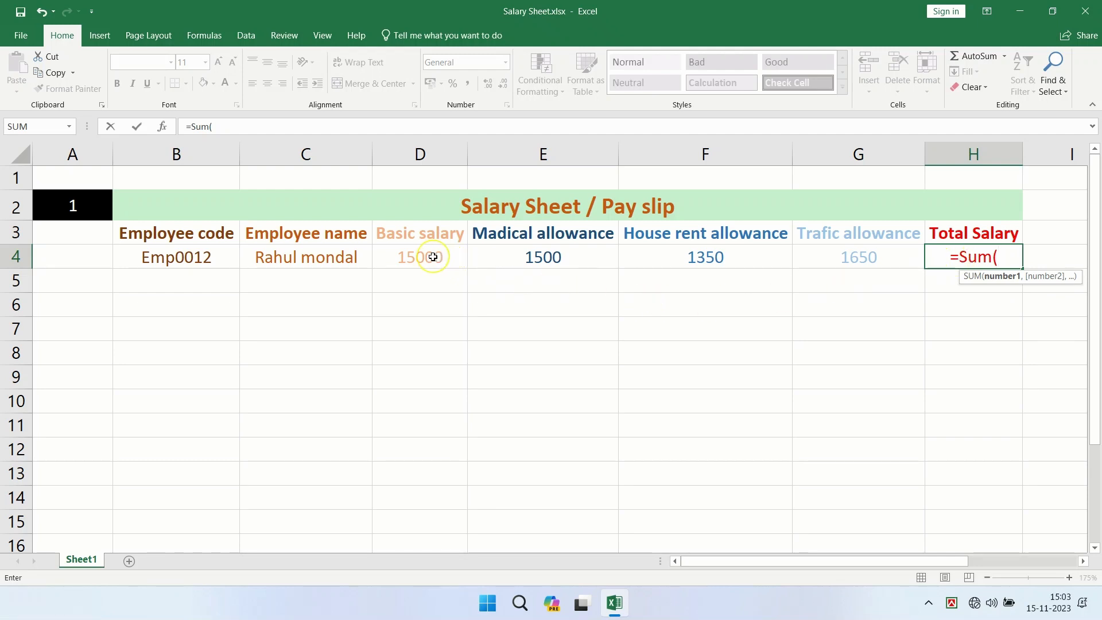
drag(431, 256, 845, 256)
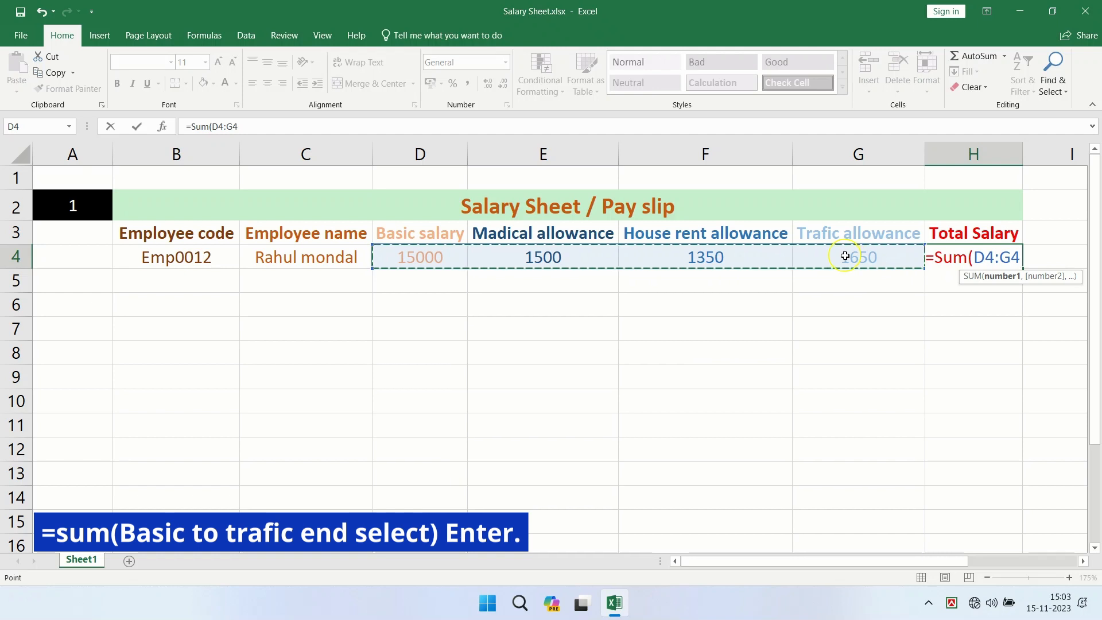
text())
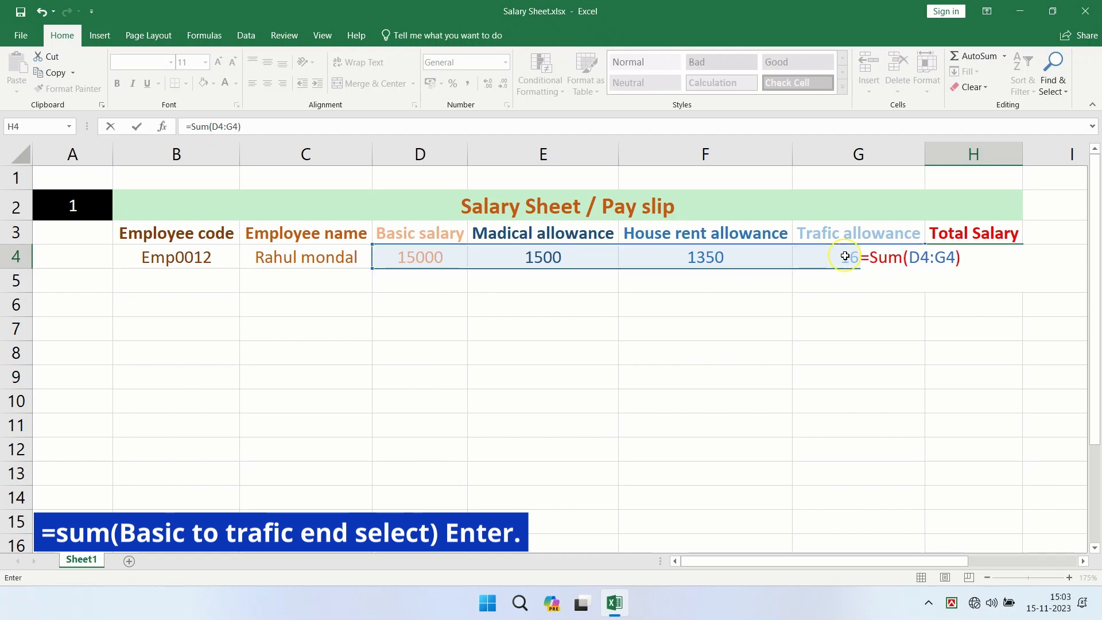
key(Return)
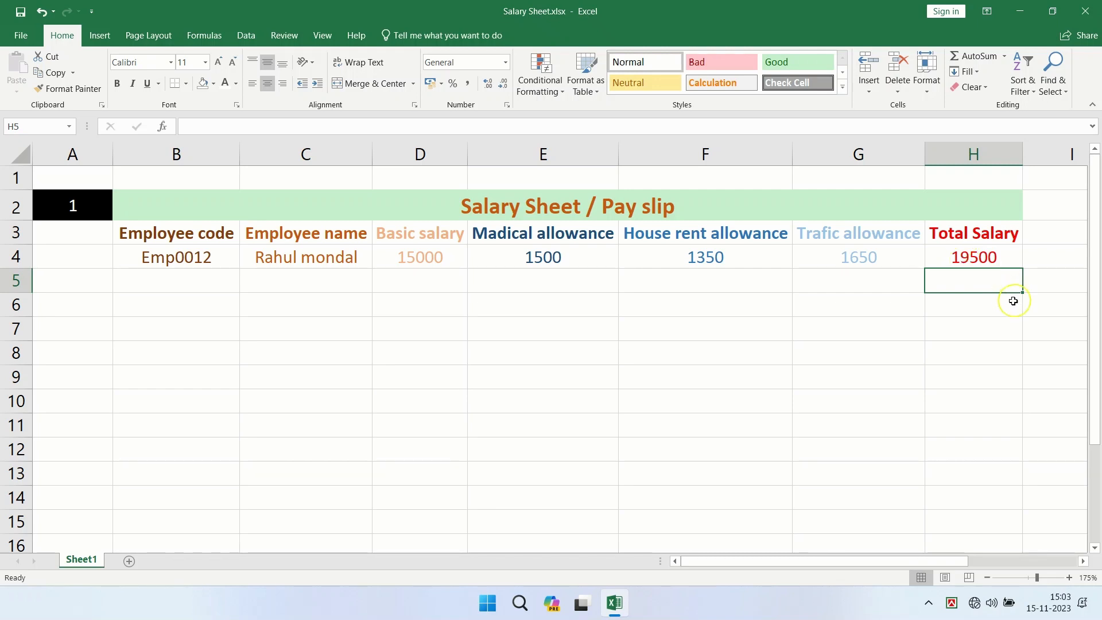
- Clear the total salary formula from cell H4
click(972, 259)
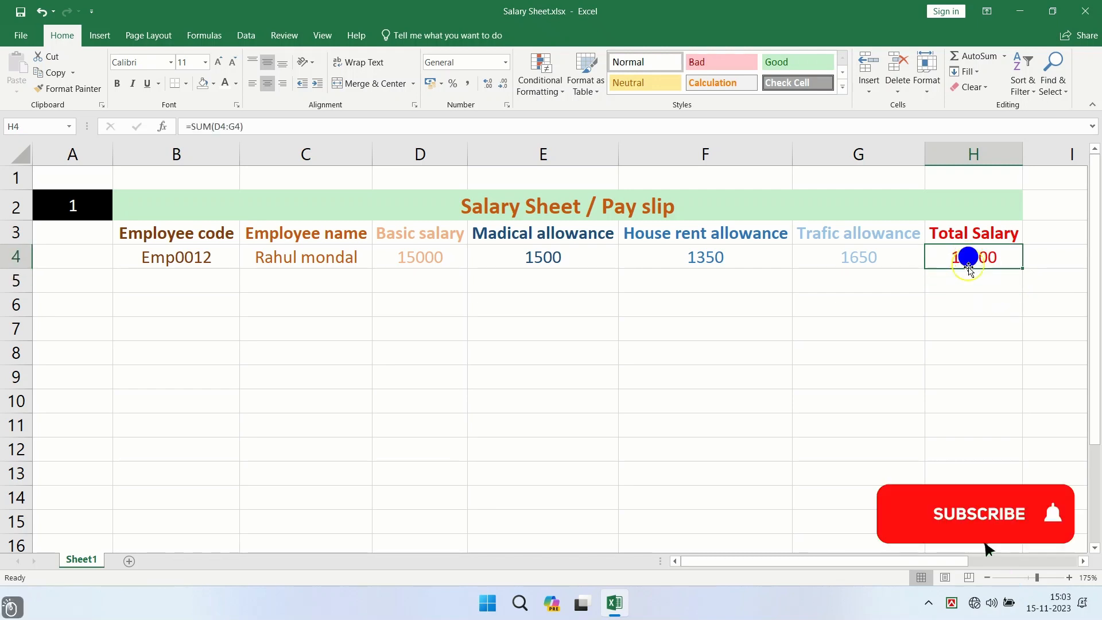
key(F2)
click(972, 327)
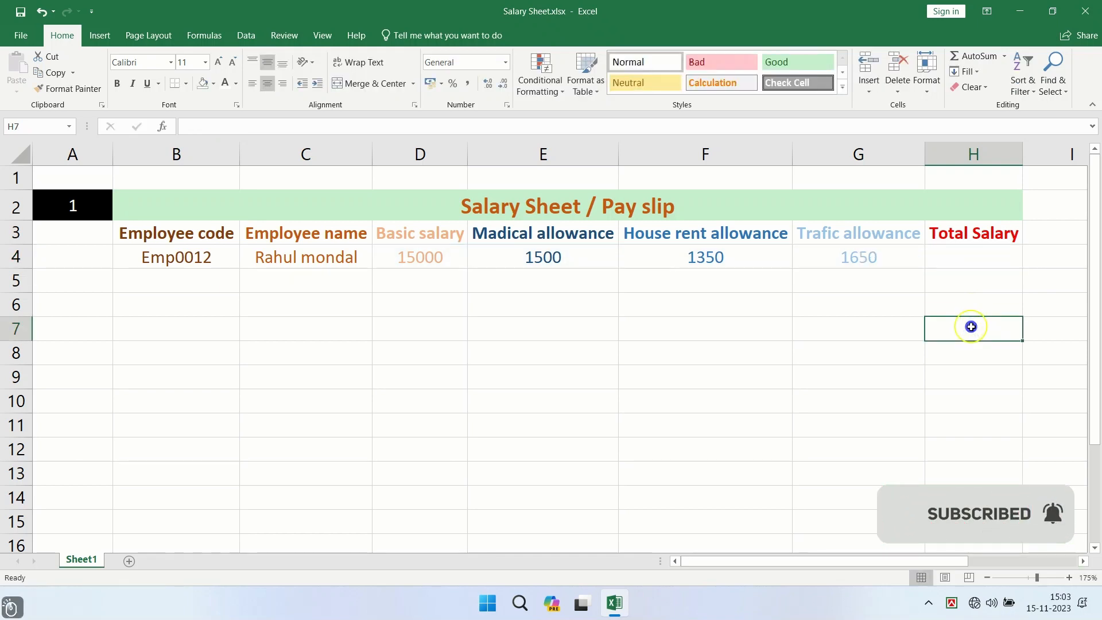
click(965, 260)
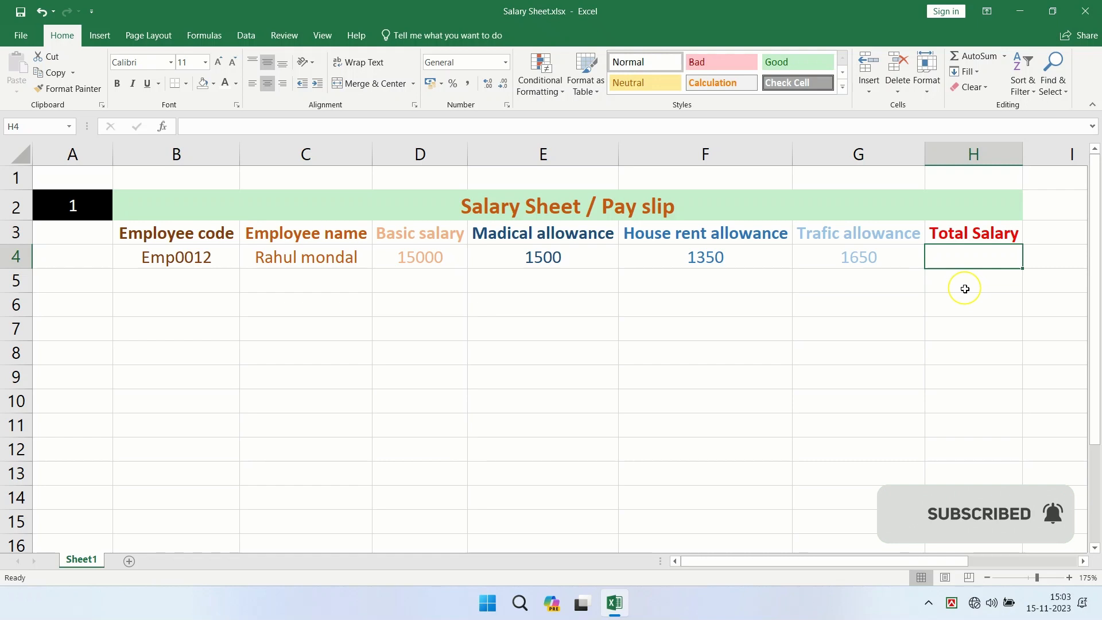
click(856, 344)
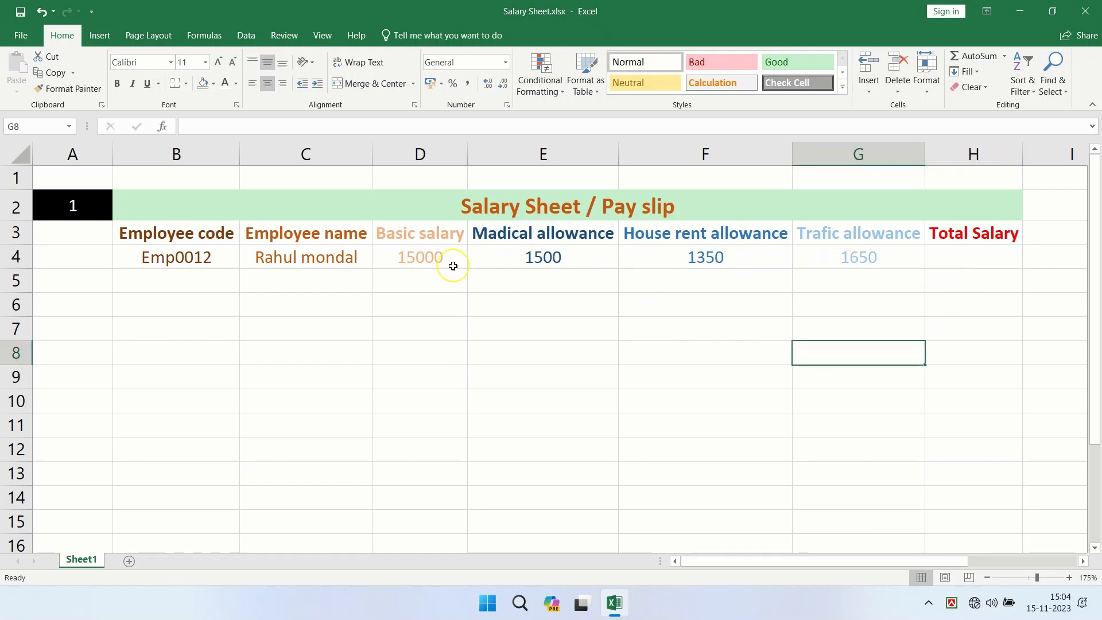
- Total the basic salary and allowances into cell H4 by applying AutoSum to the range D4:H4
drag(429, 253, 976, 261)
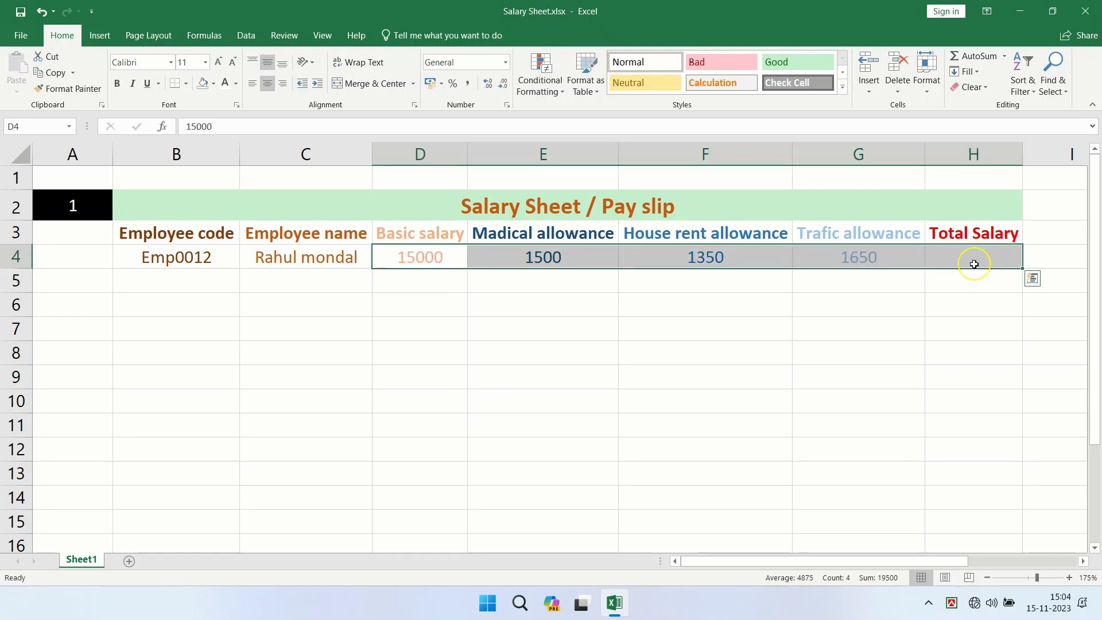
click(978, 60)
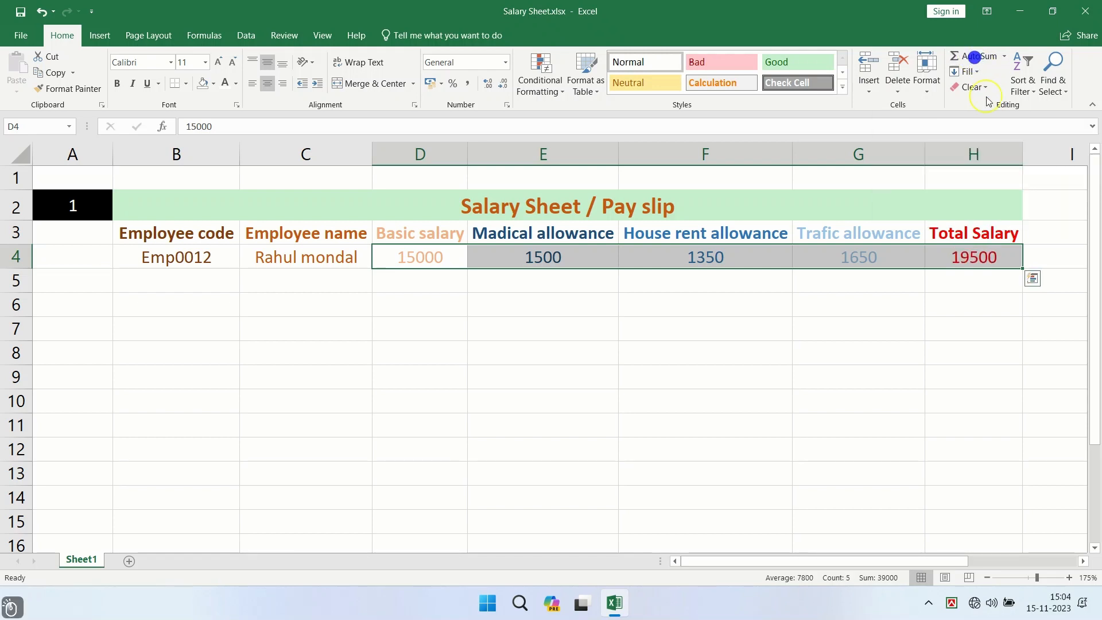
click(953, 323)
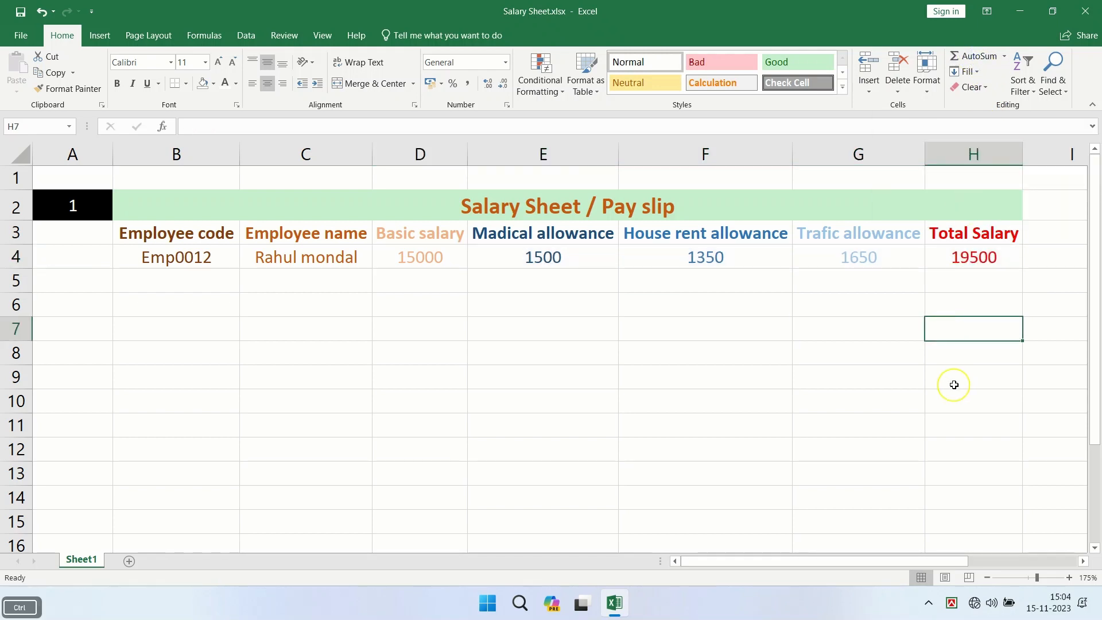
- Undo the AutoSum total in cell H4
key(ctrl+z)
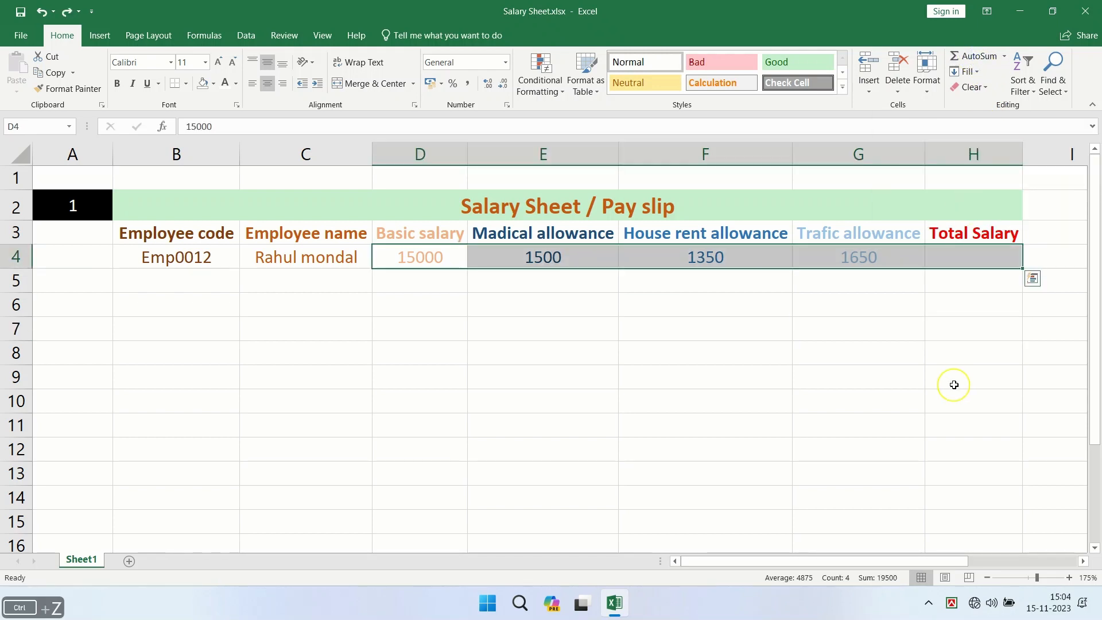
click(914, 322)
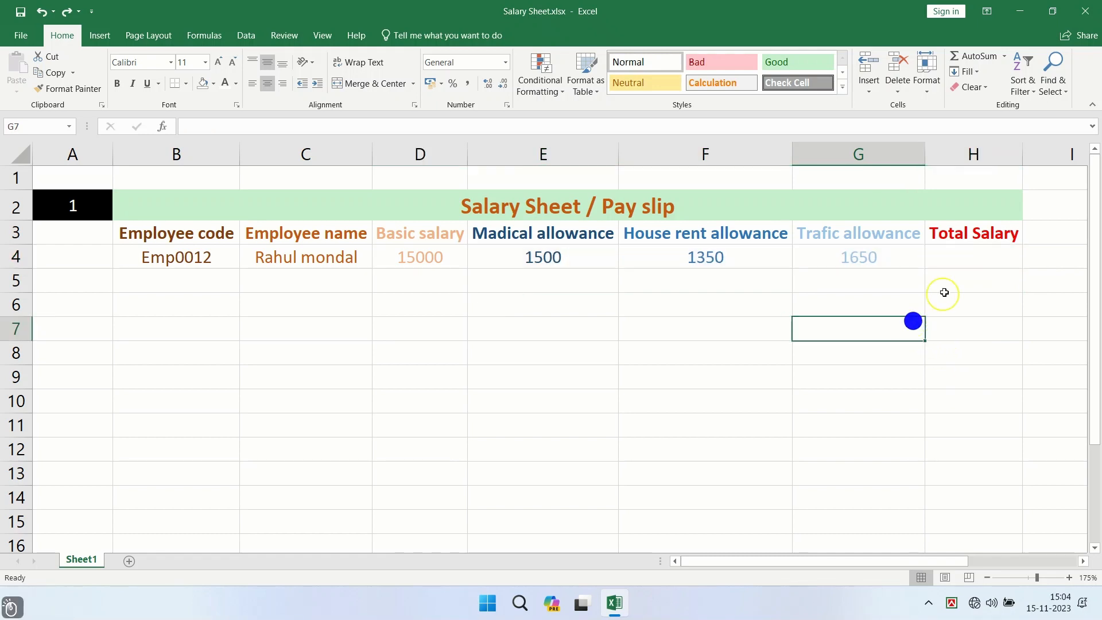
- Insert an AutoSum formula =SUM(D4:G4) in the empty cell H4 to calculate the total salary
click(957, 255)
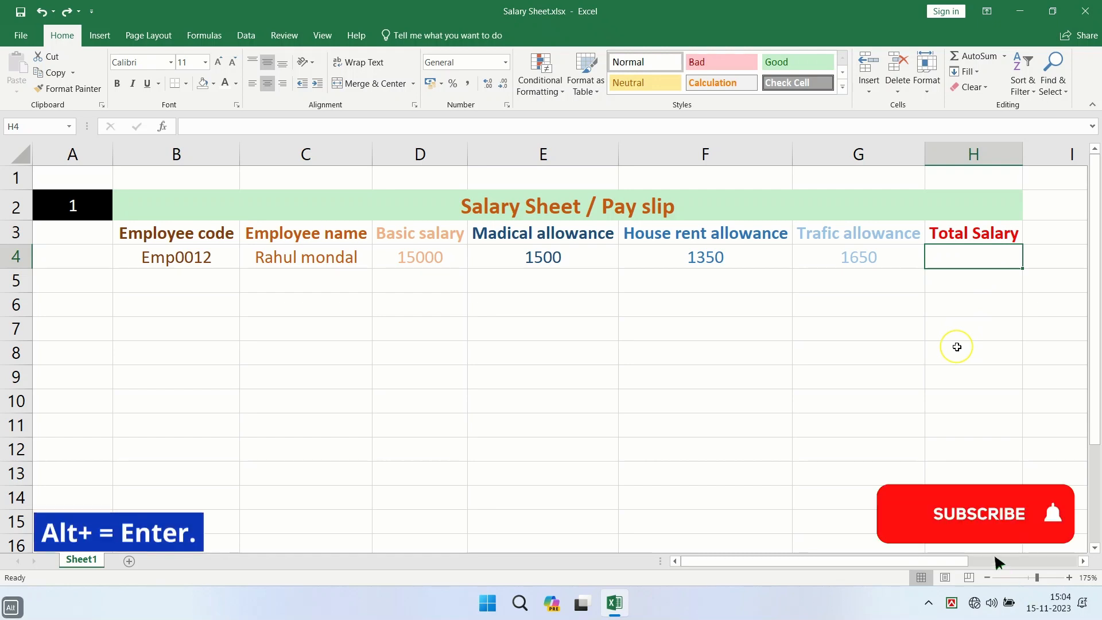
key(alt+equal)
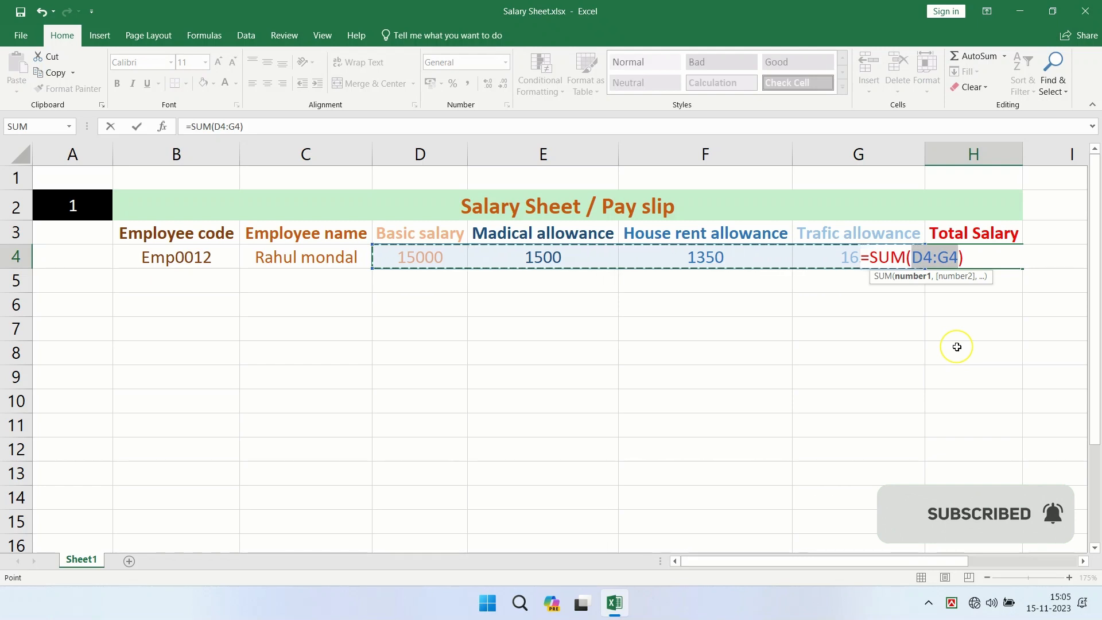
key(Return)
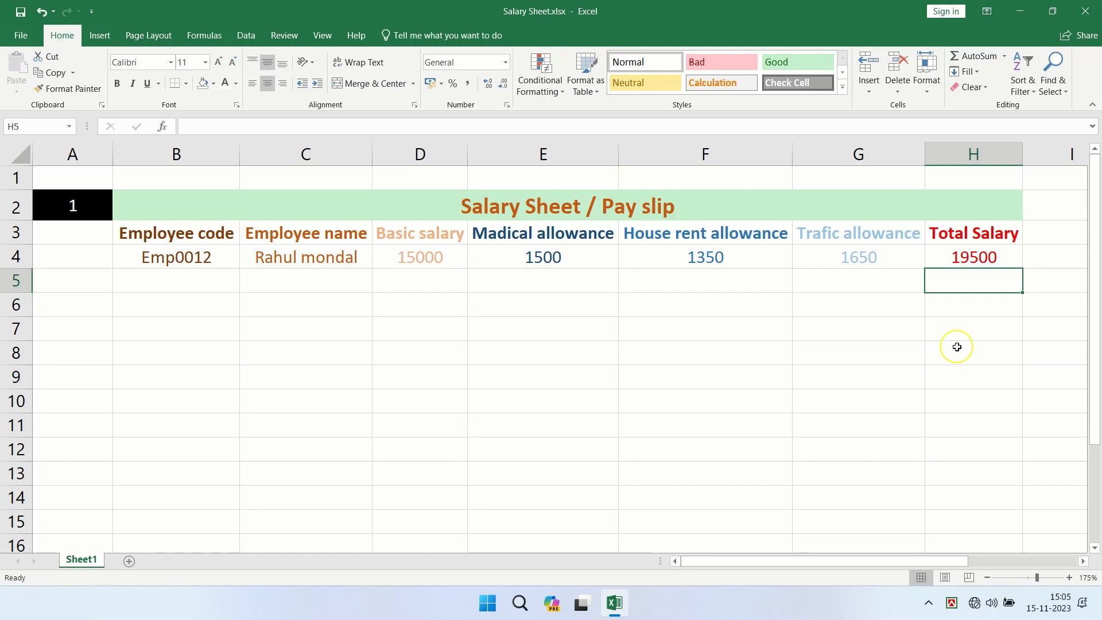
key(Up)
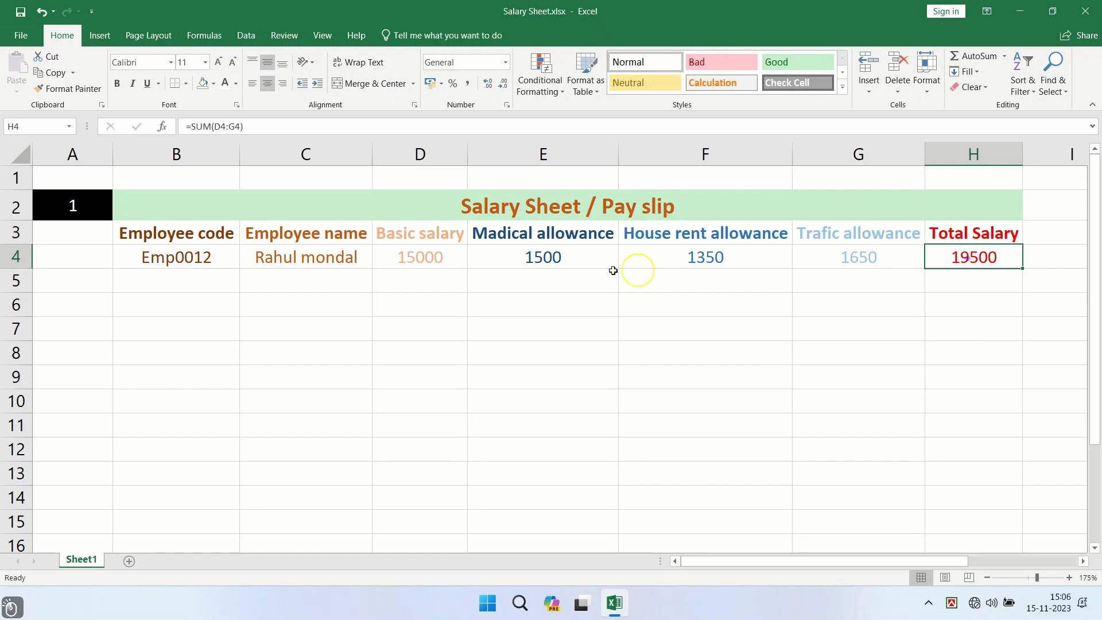
click(86, 209)
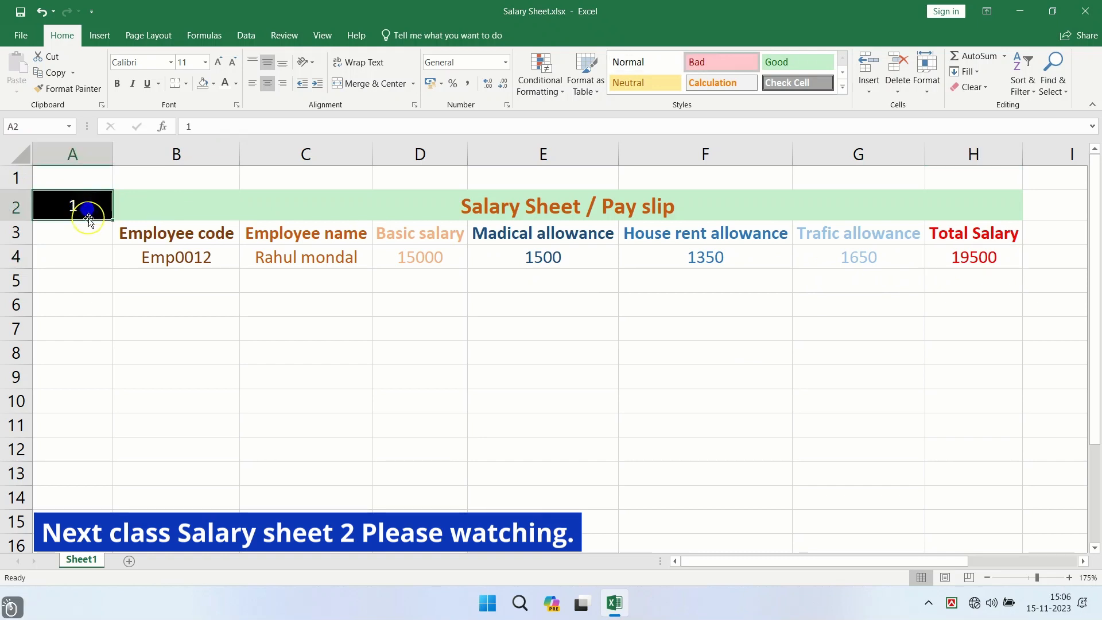